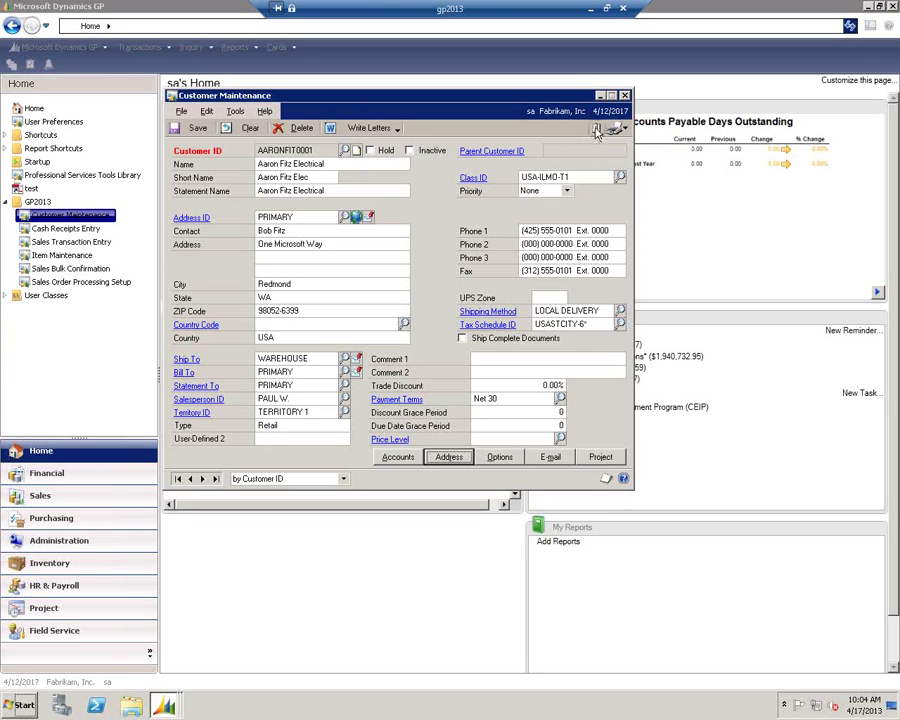
- Attach ReportWriter.pdf from the GP2013 Documentation folder to the open customer card
left_click(595, 129)
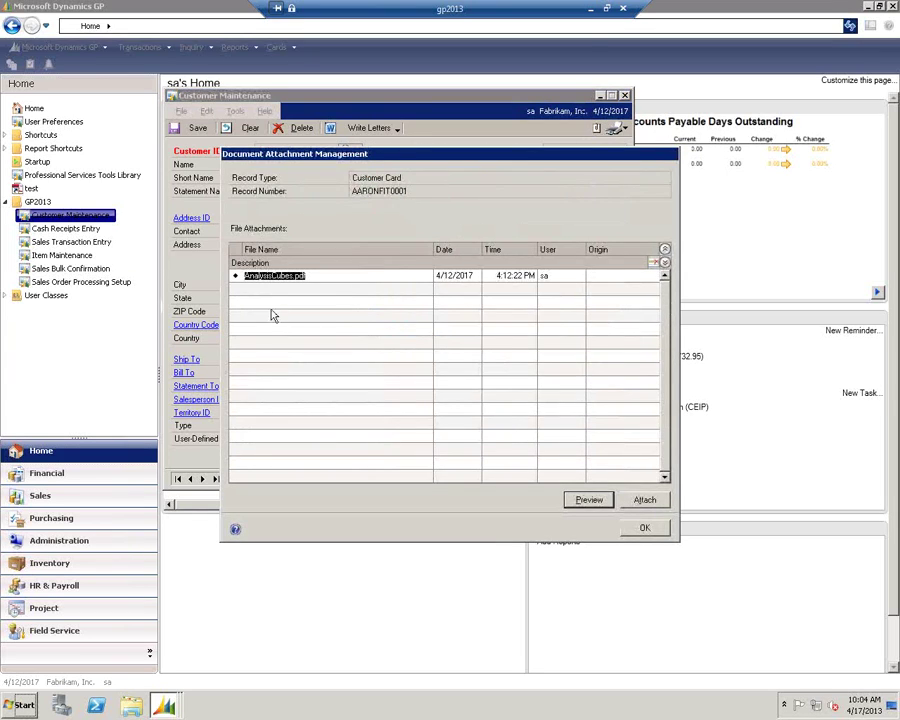
left_click(644, 501)
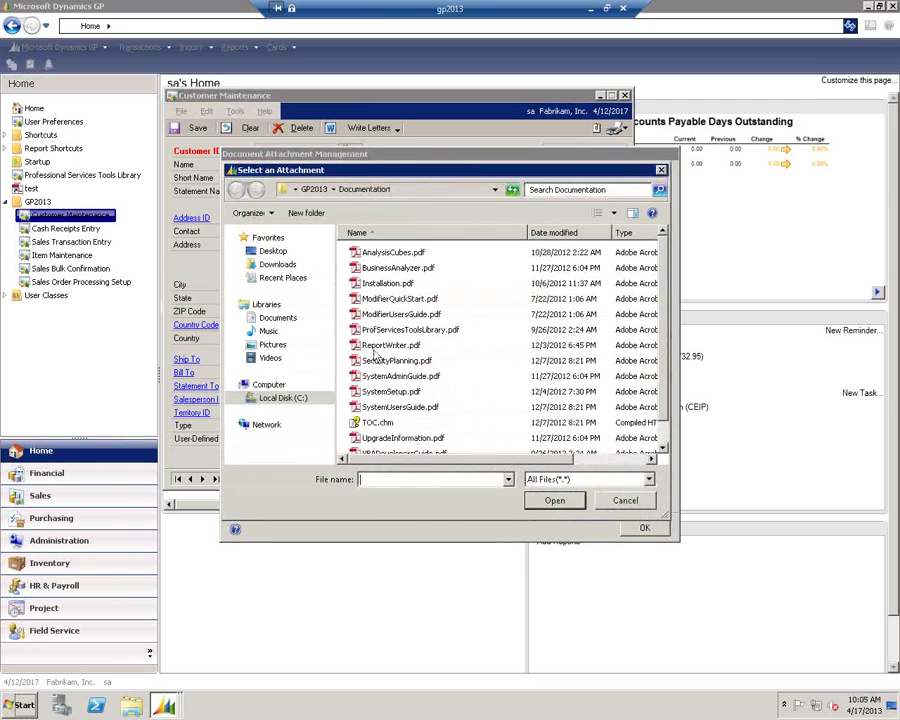
double_click(380, 345)
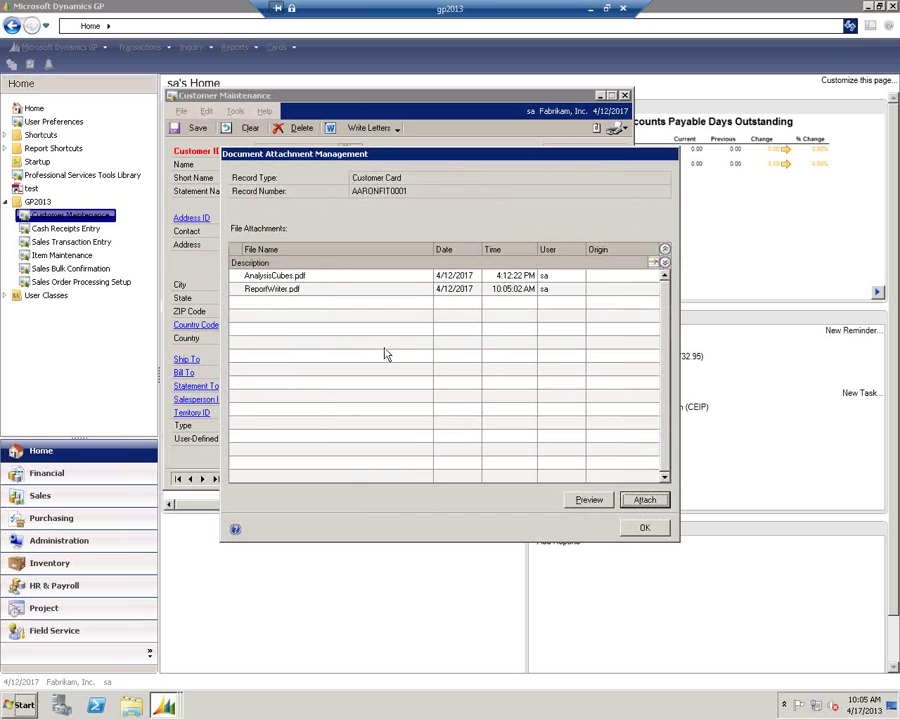
- Expand the attachment list's description lines, select ReportWriter.pdf, collapse the lines and accept the customer's attachments
left_click(664, 262)
left_click(256, 289)
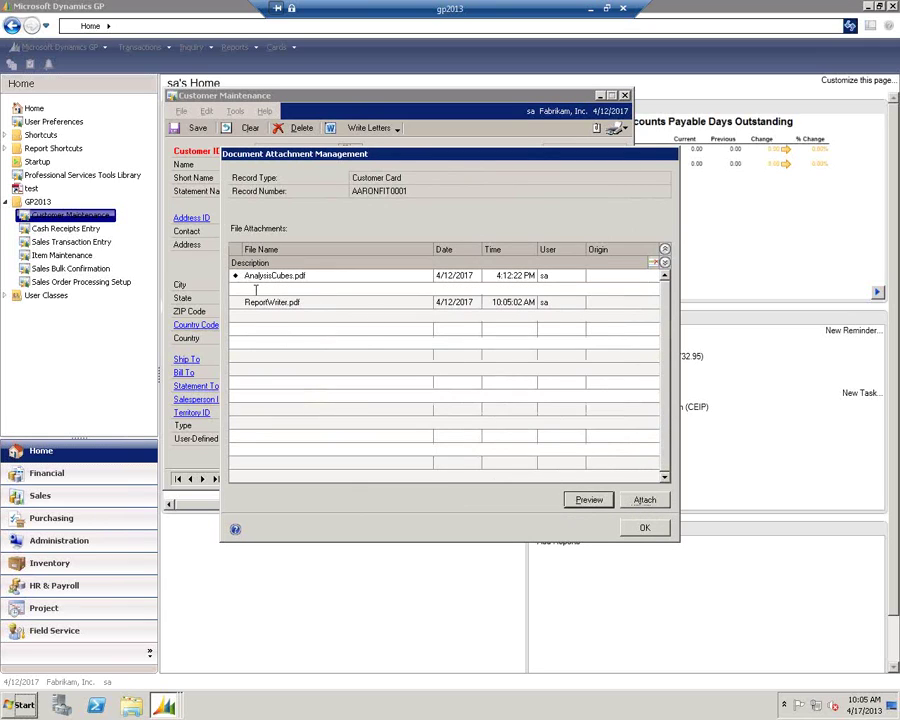
left_click(241, 316)
double_click(251, 302)
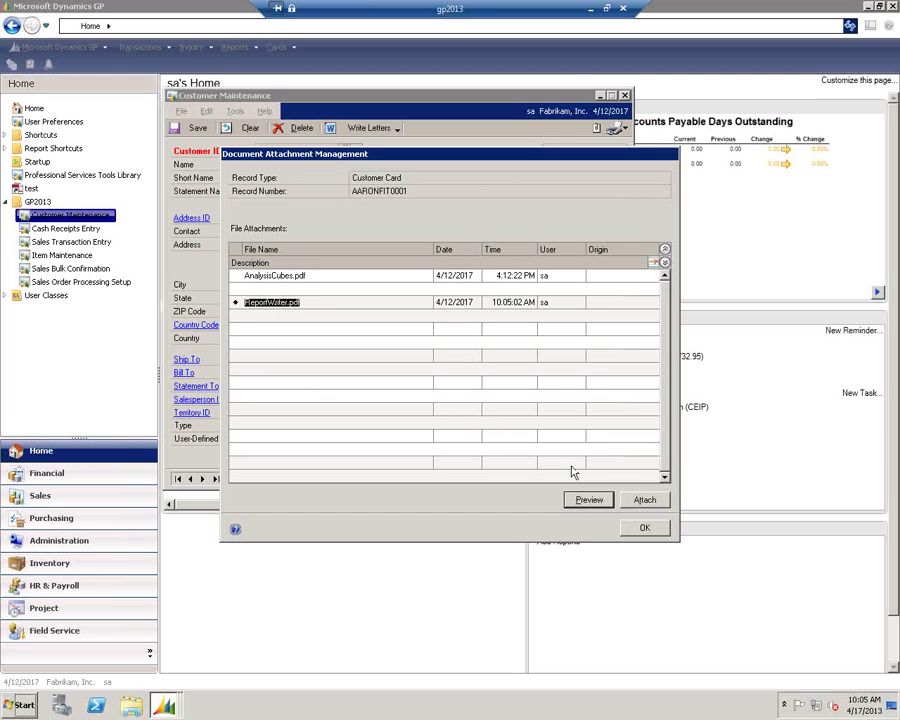
left_click(665, 250)
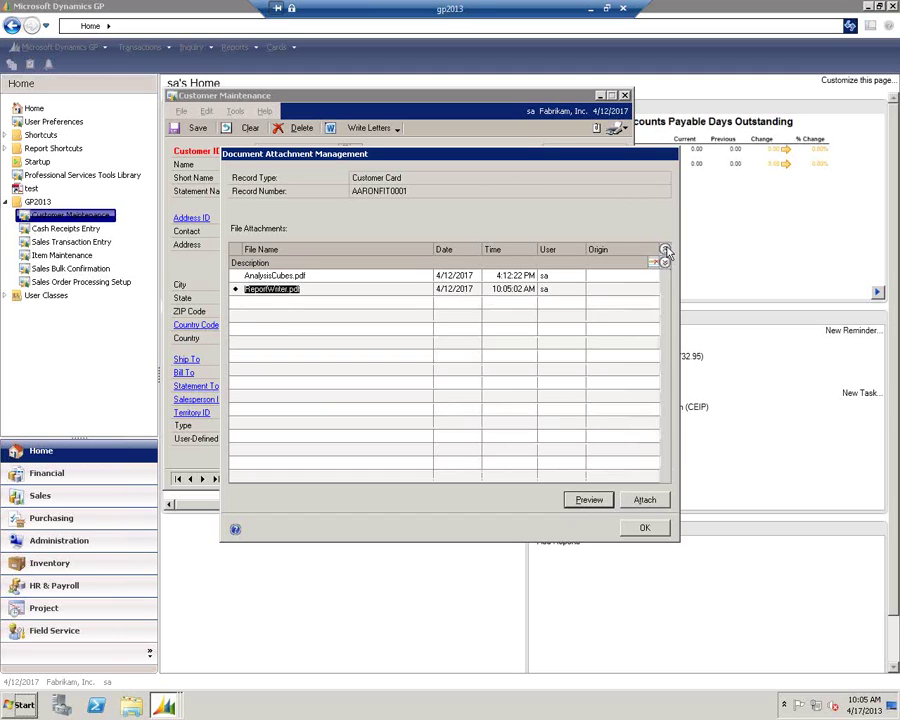
left_click(644, 529)
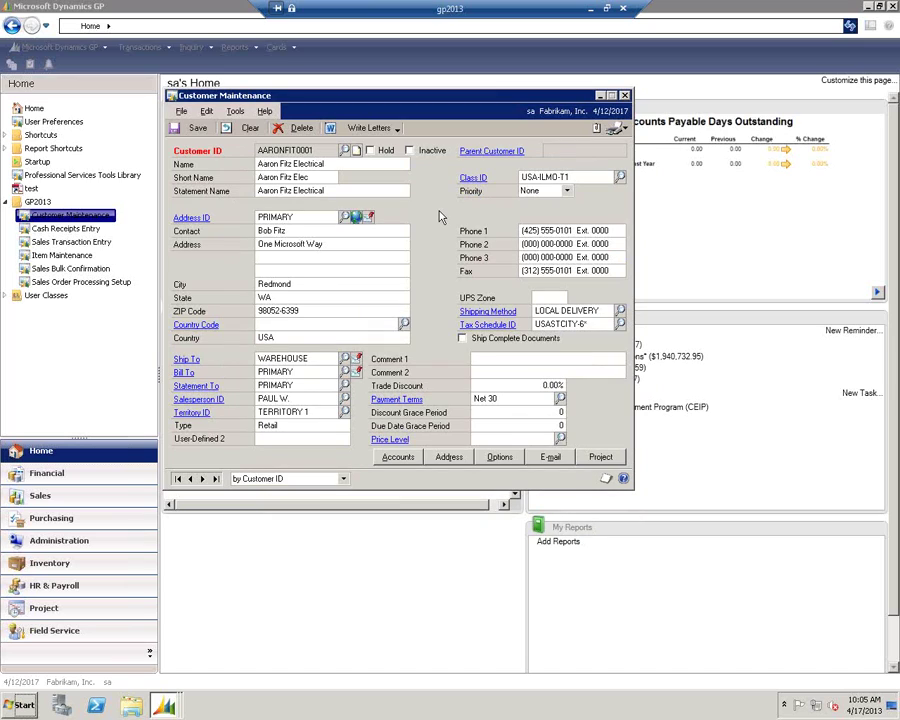
- Review the files attached to the customer card and close the attachment list
left_click(596, 130)
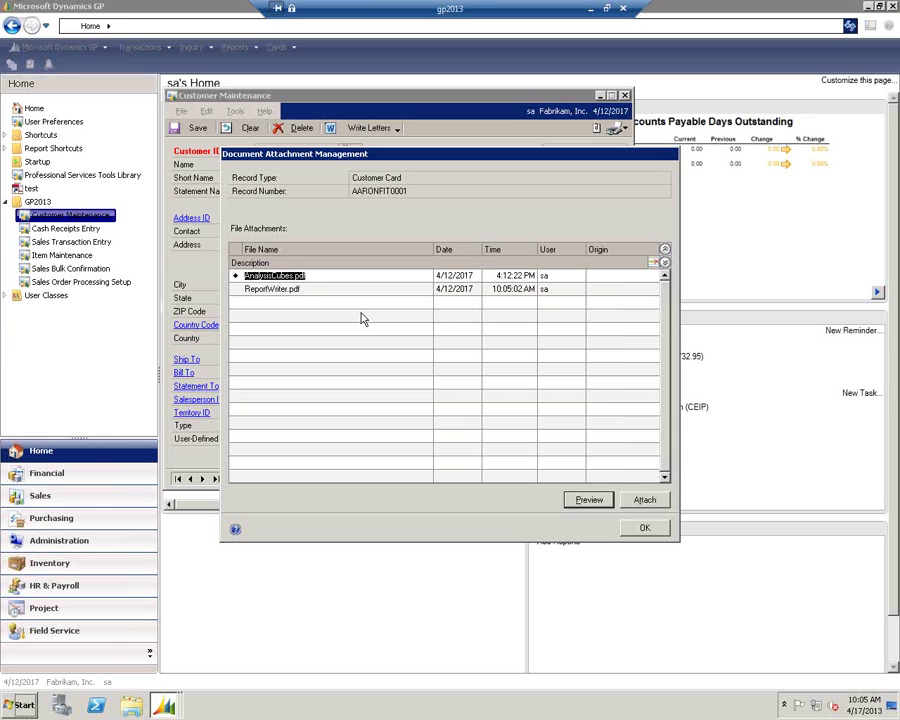
left_click(645, 528)
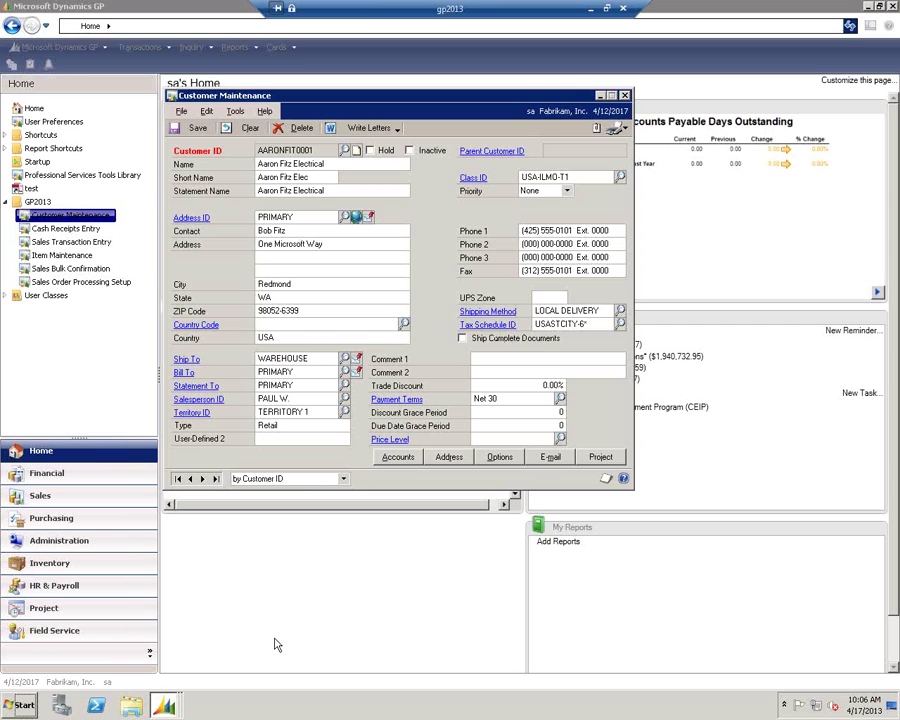
key("alt+Tab")
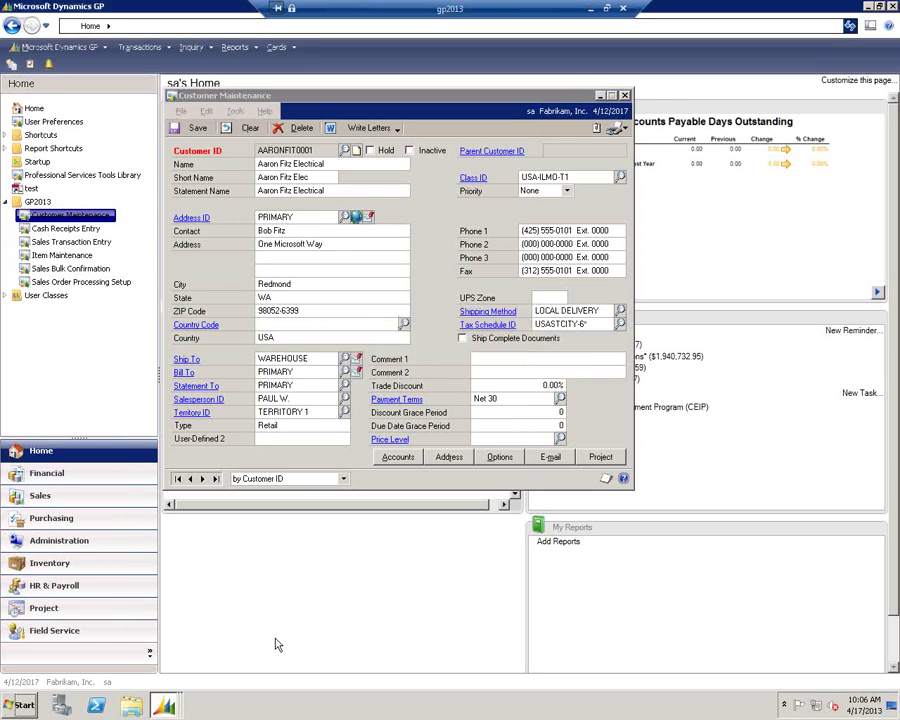
left_click(591, 9)
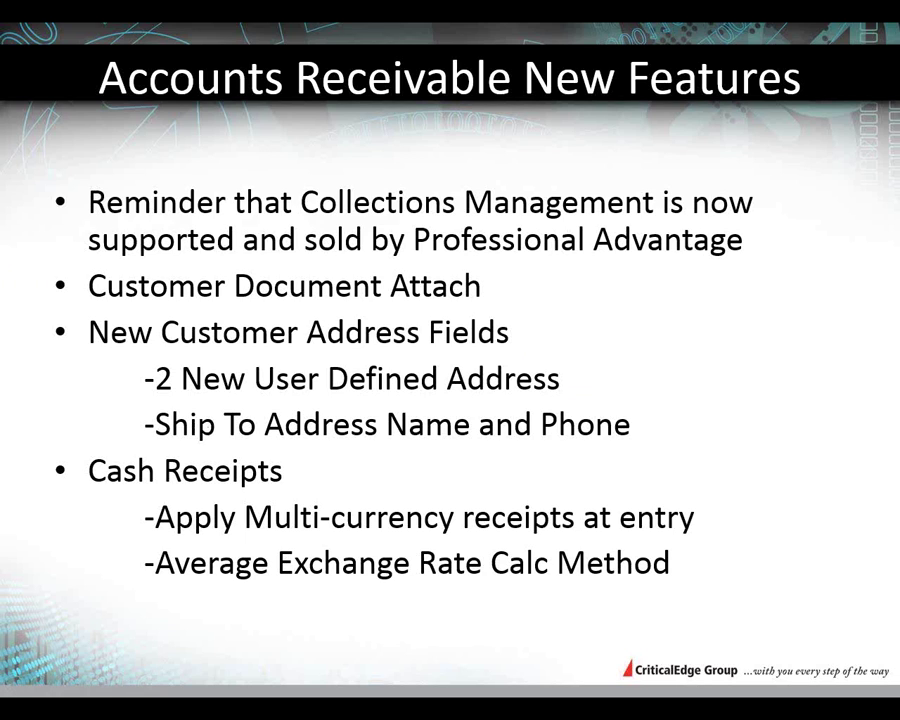
key("alt+Tab")
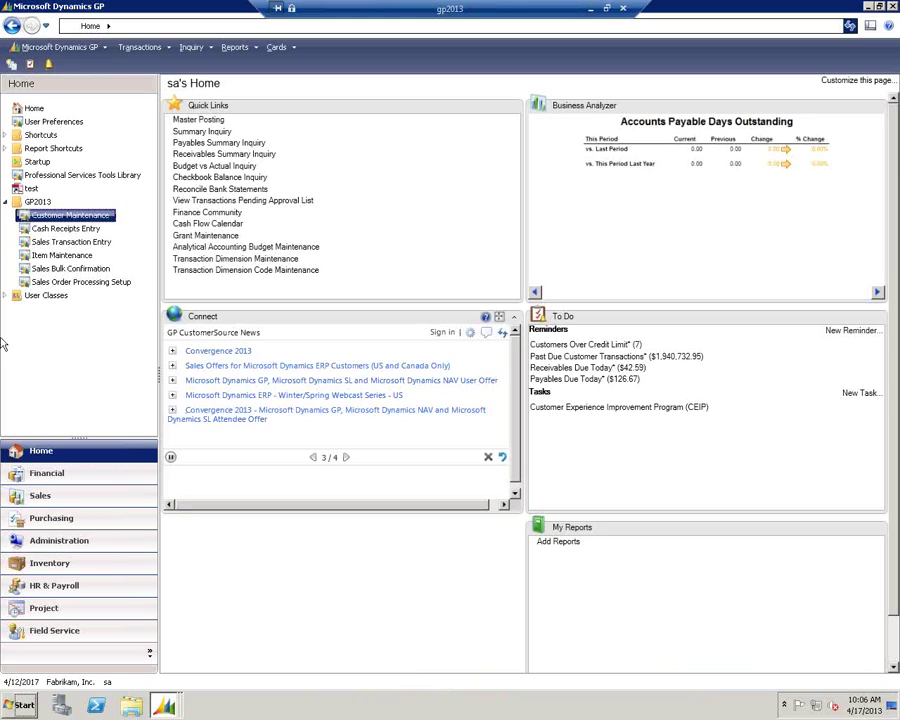
- Open the customer's PRIMARY address record and examine its address lines and the Ship To address name
left_click(51, 216)
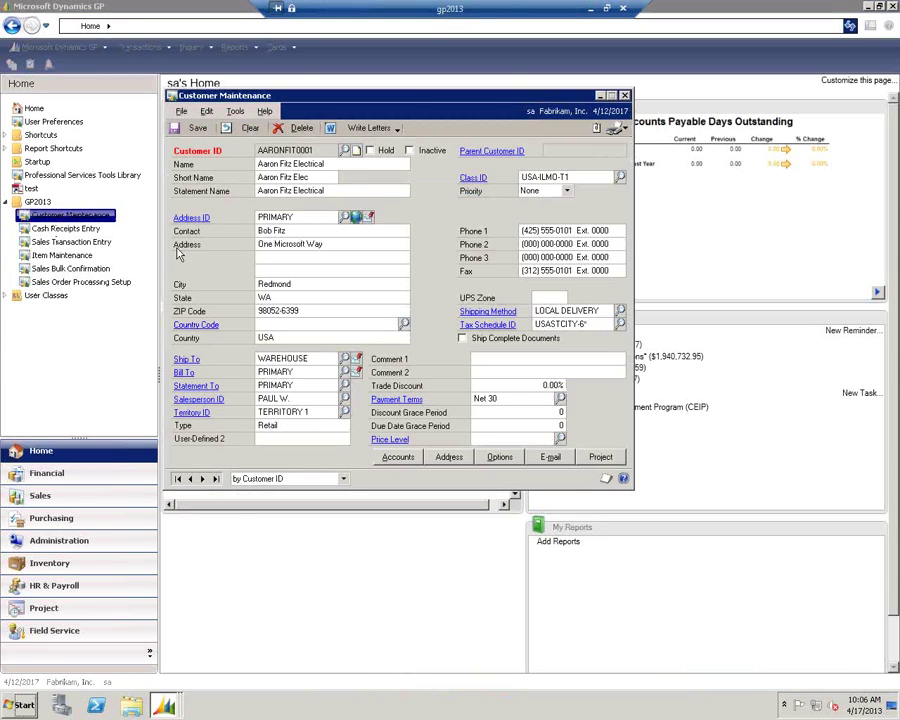
left_click(449, 456)
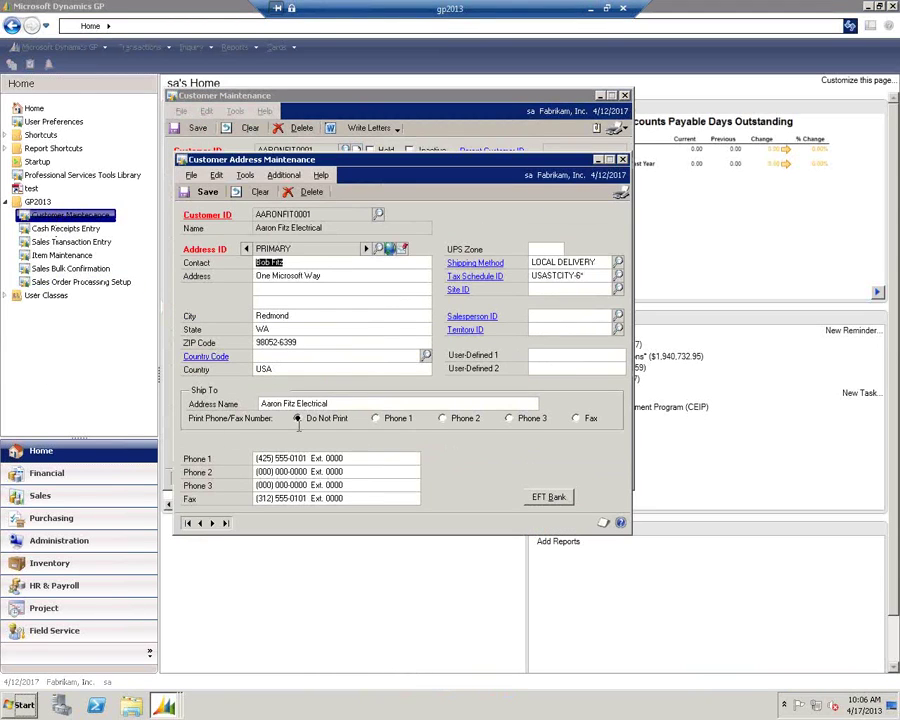
left_click(330, 403)
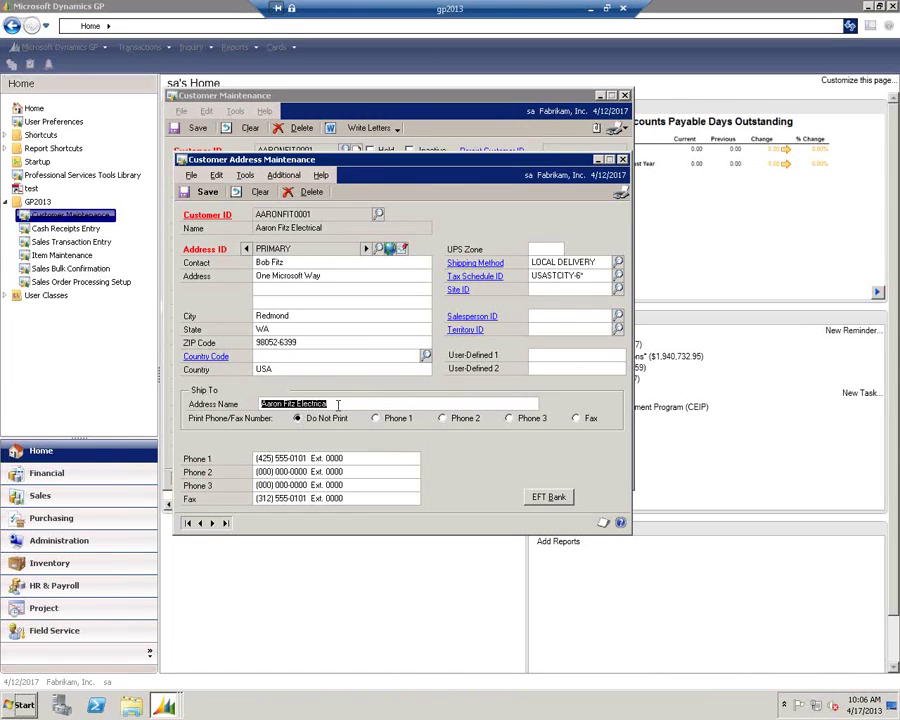
left_click(258, 302)
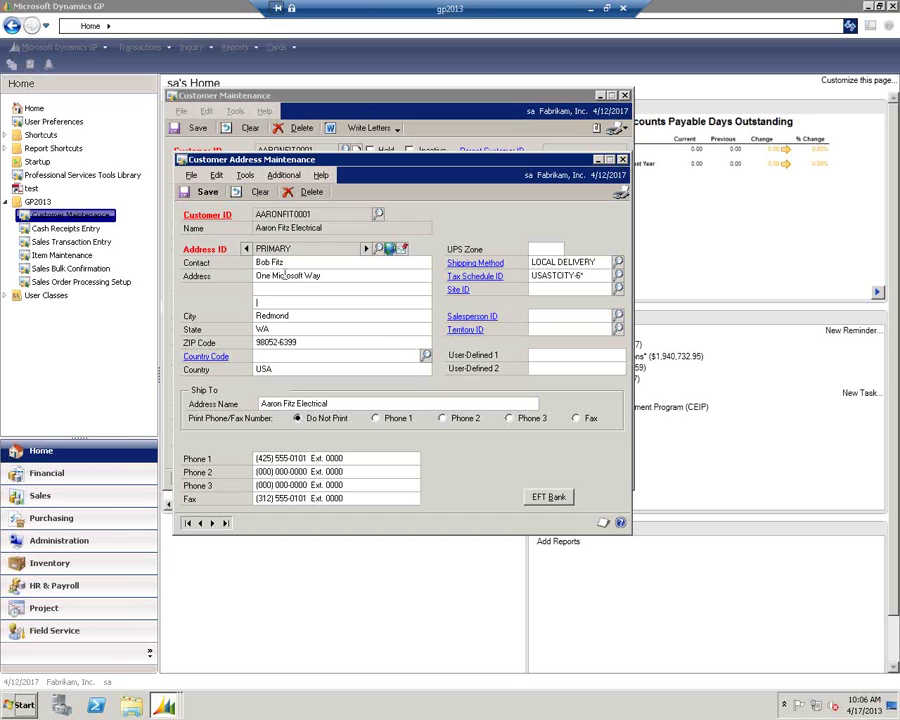
key("shift+Tab")
key("shift+Tab")
key("shift+Tab")
left_click(297, 405)
left_click(336, 404)
- Move the customer address window aside, and close it along with the customer record
left_click_drag(532, 165, 572, 164)
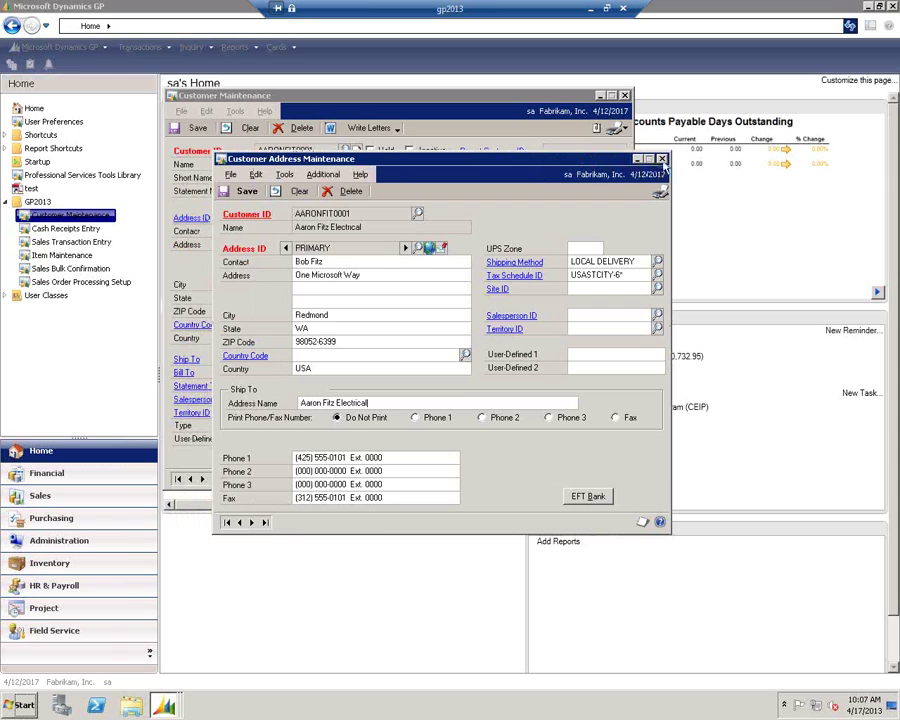
left_click(662, 160)
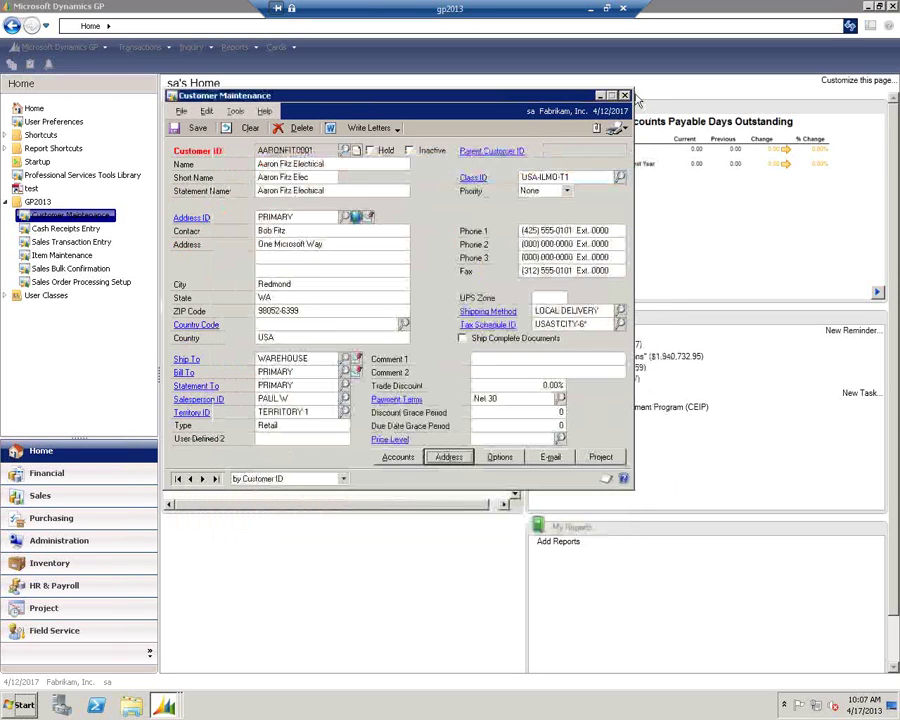
left_click(625, 96)
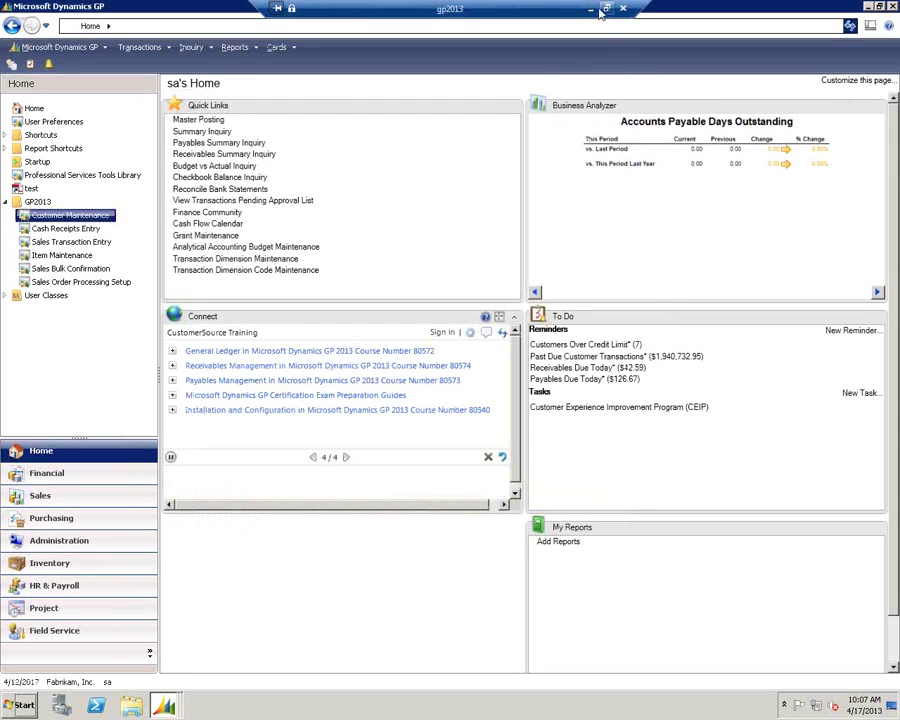
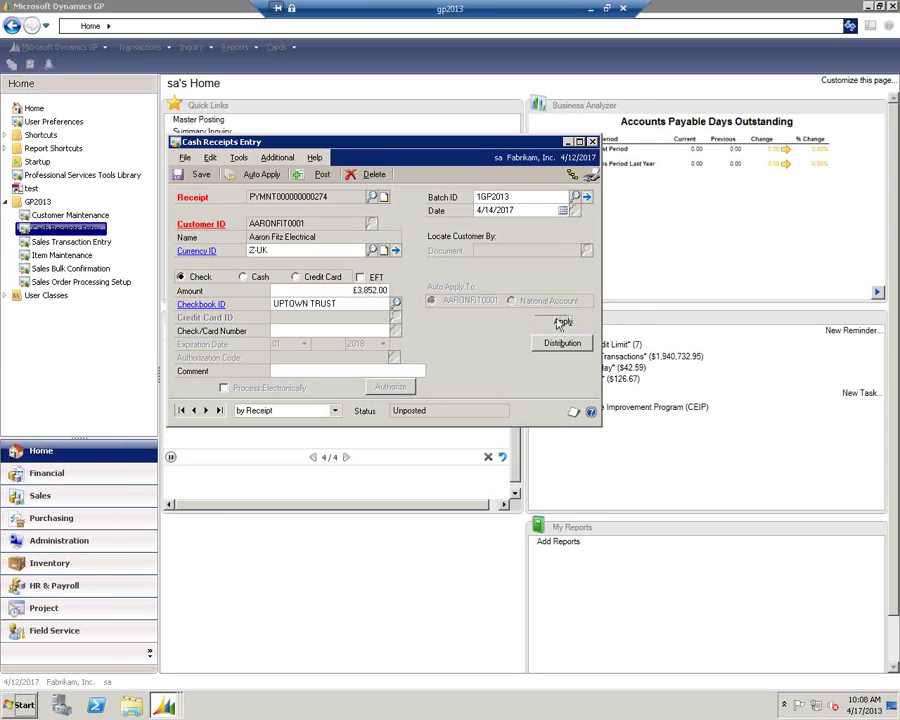
- Apply the £3,852.00 cash receipt in full to the customer's open Z-UK sales document
left_click(562, 320)
left_click(190, 320)
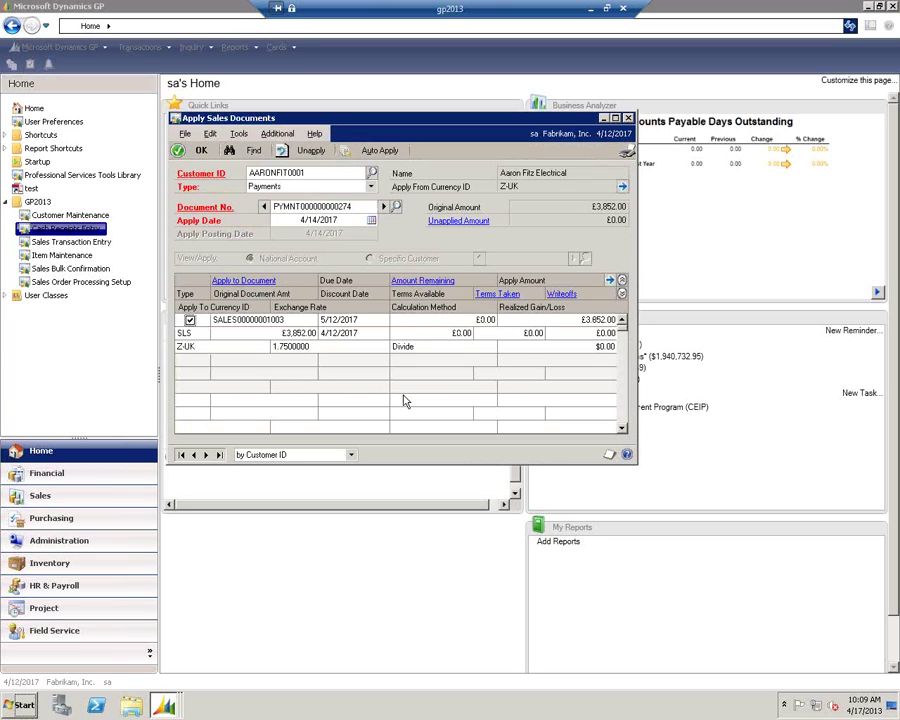
left_click(197, 151)
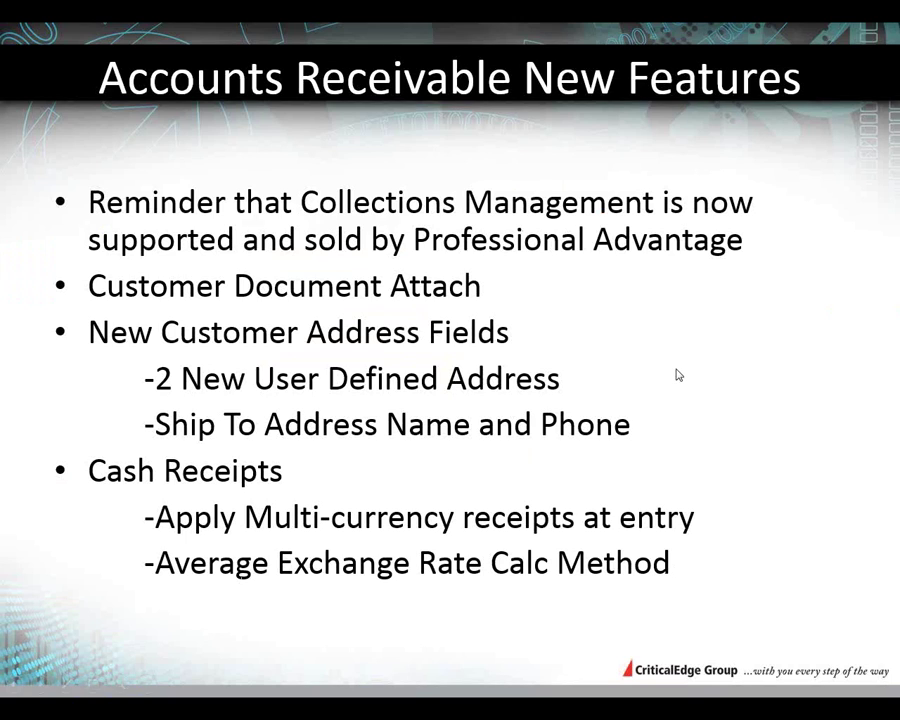
key("Right")
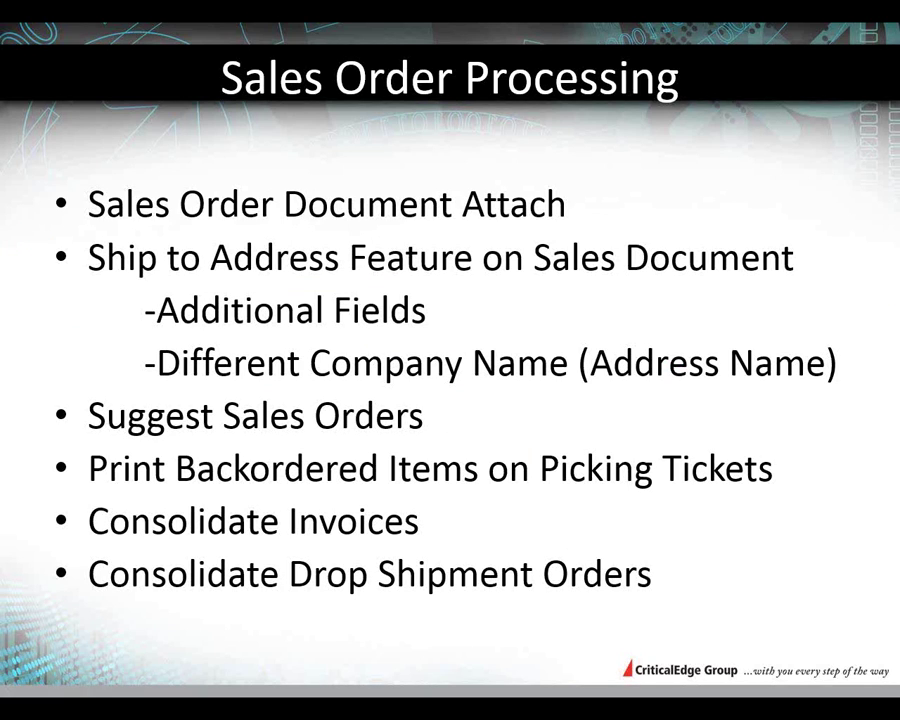
key("alt+Tab")
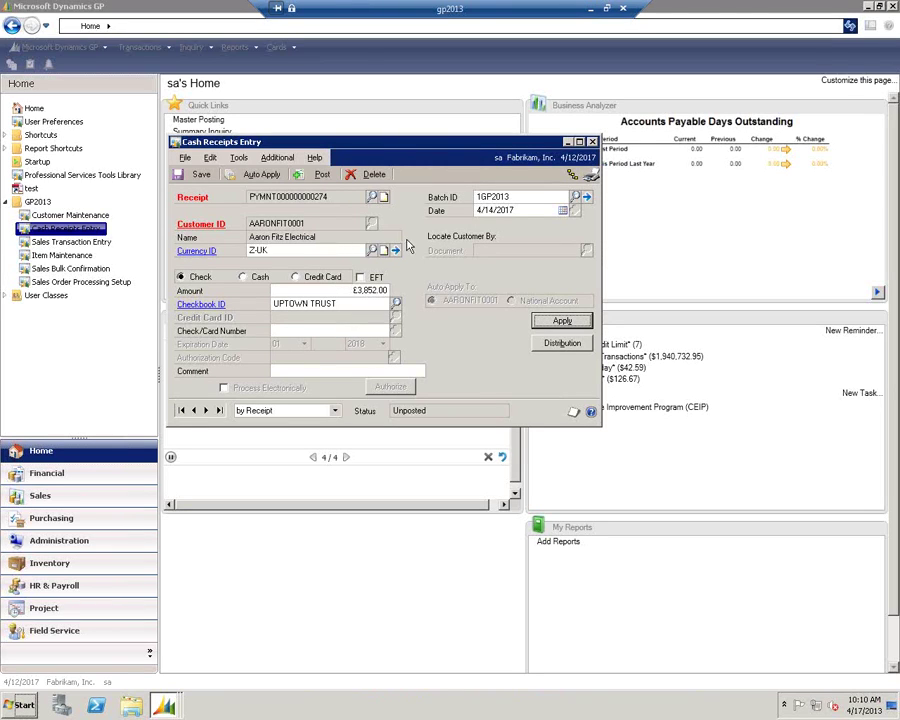
- Close the cash receipt in batch 1GP2013 and save its changes
left_click(593, 142)
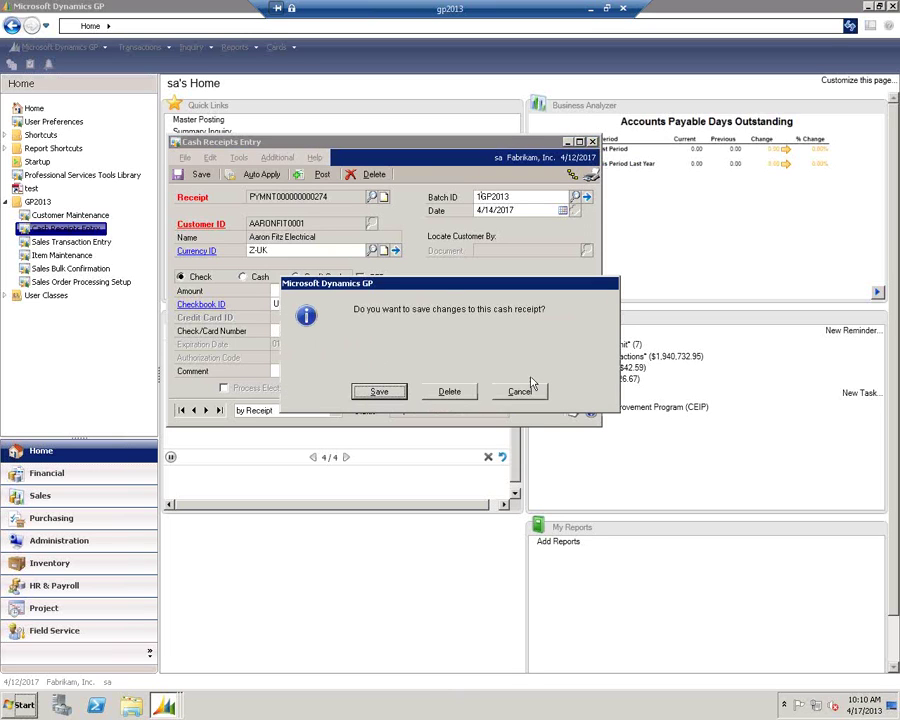
left_click(366, 388)
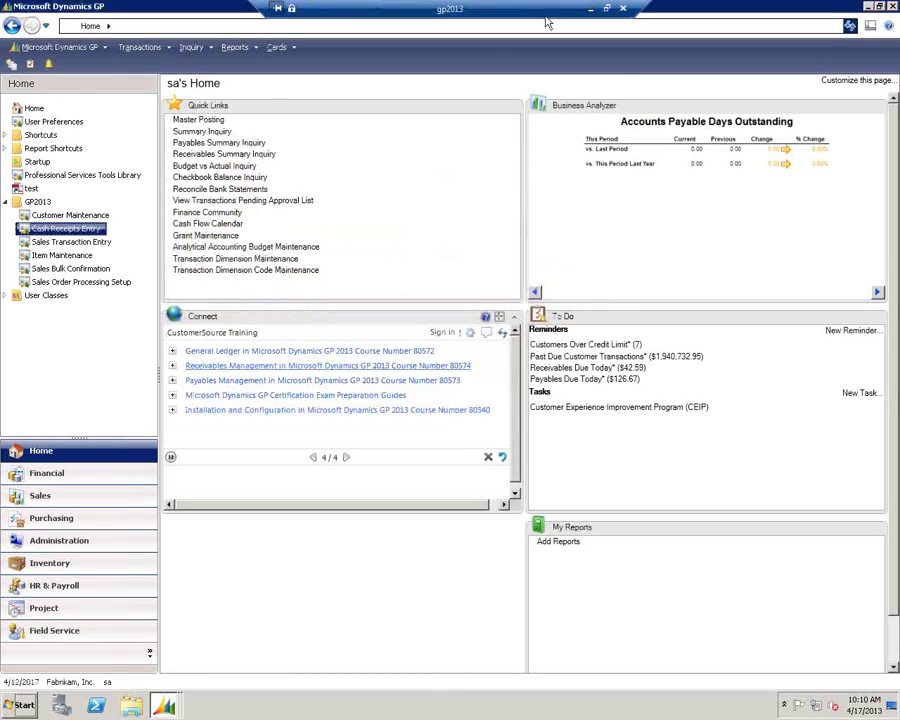
left_click(590, 14)
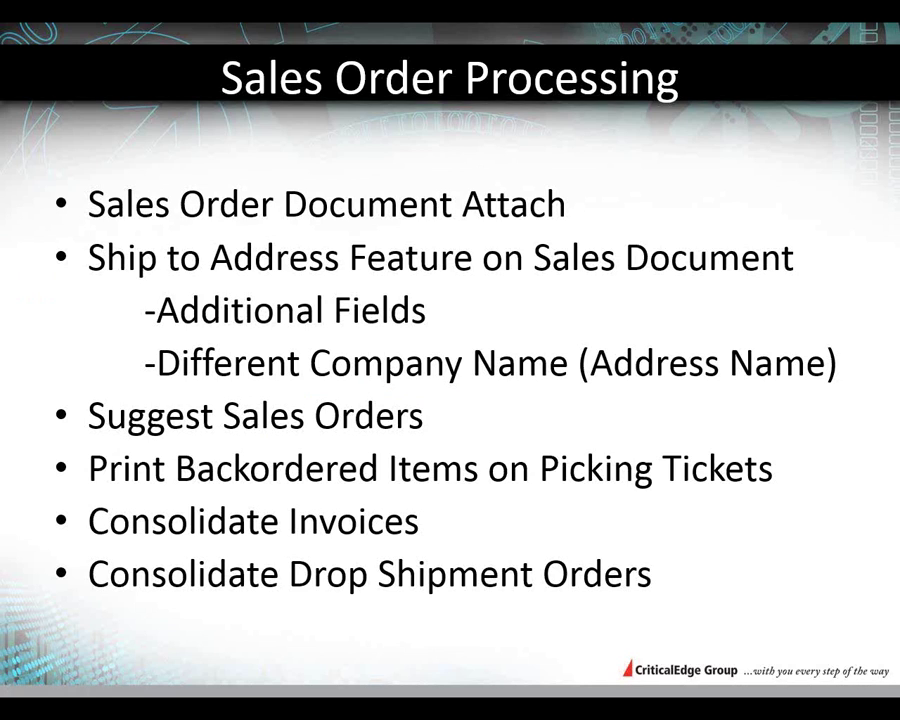
key("alt+Tab")
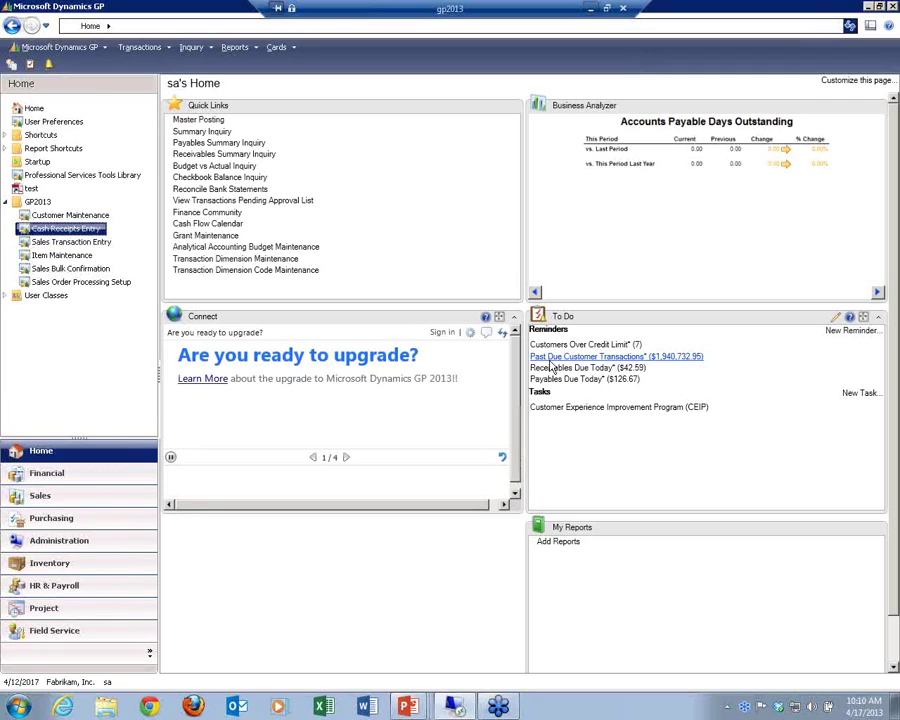
- Open Sales Transaction Entry and look through the computer's locations for a file to attach to the order, attaching nothing
left_click(95, 242)
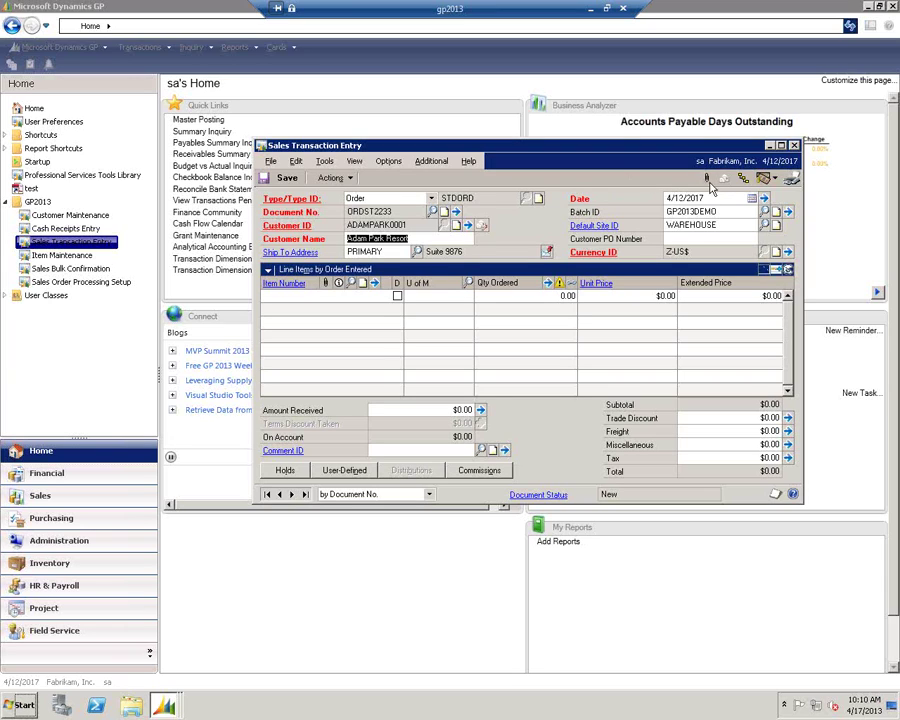
left_click(707, 180)
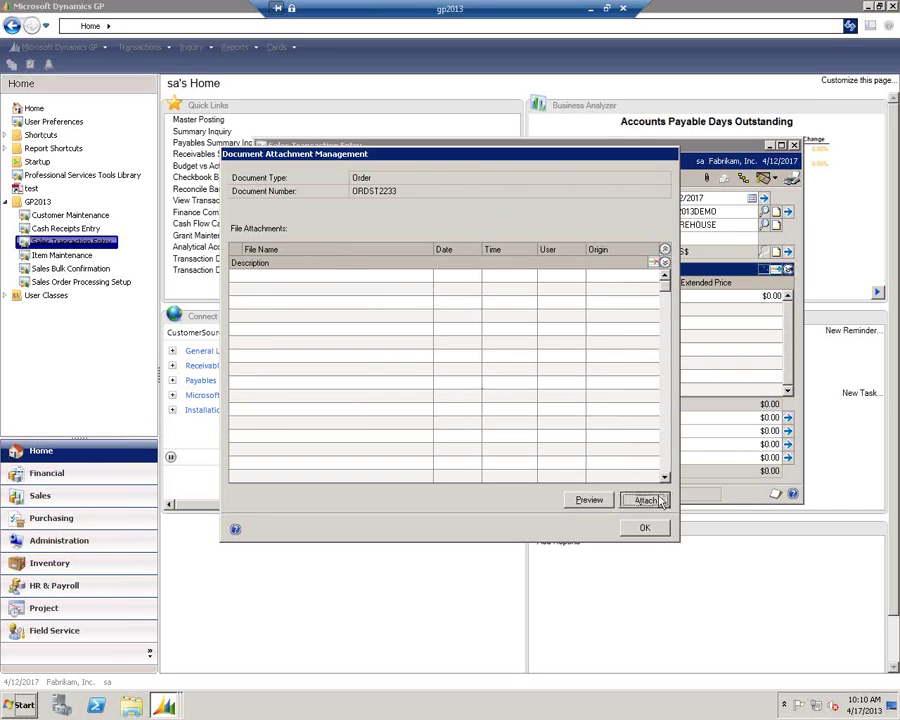
left_click(645, 500)
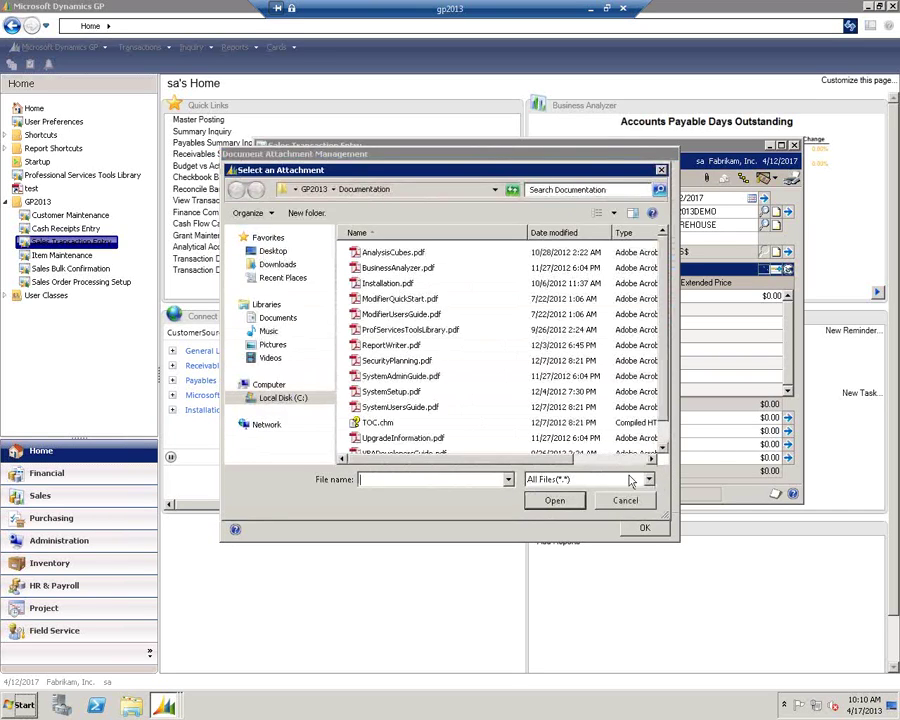
left_click(250, 385)
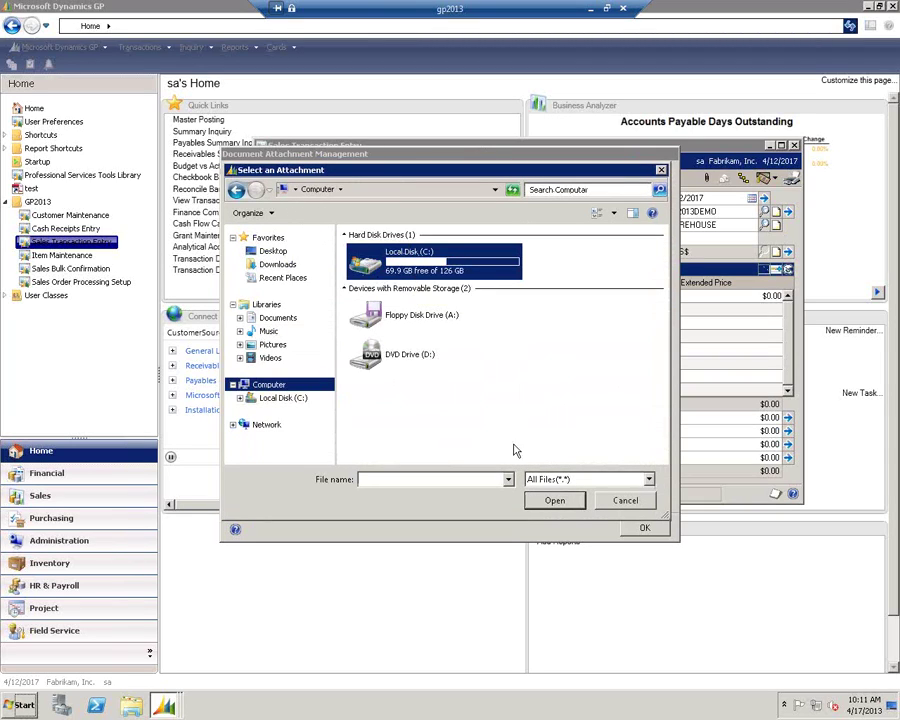
left_click(627, 501)
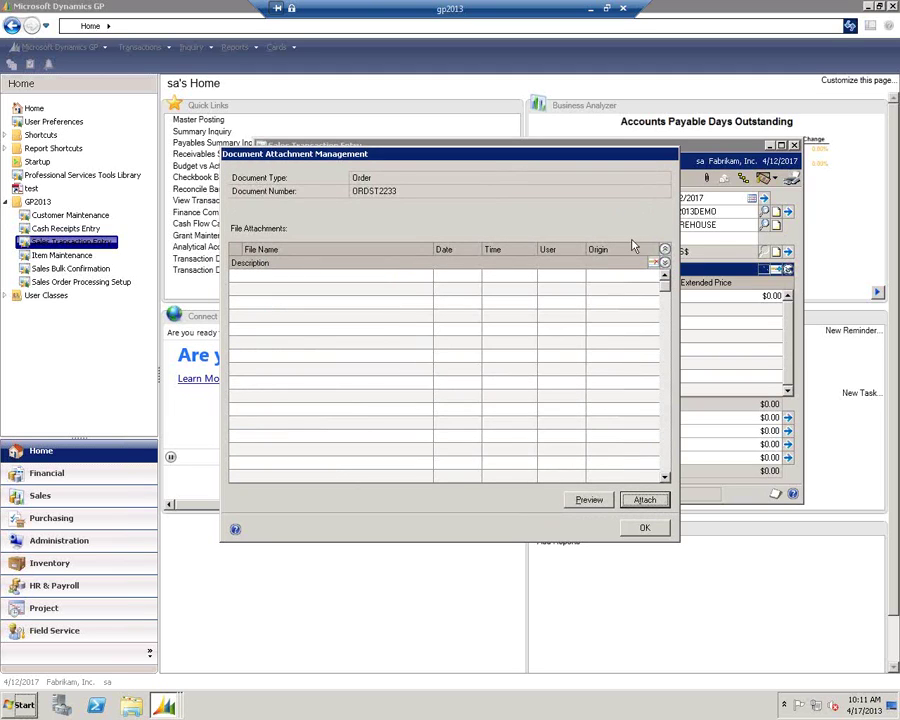
left_click(644, 529)
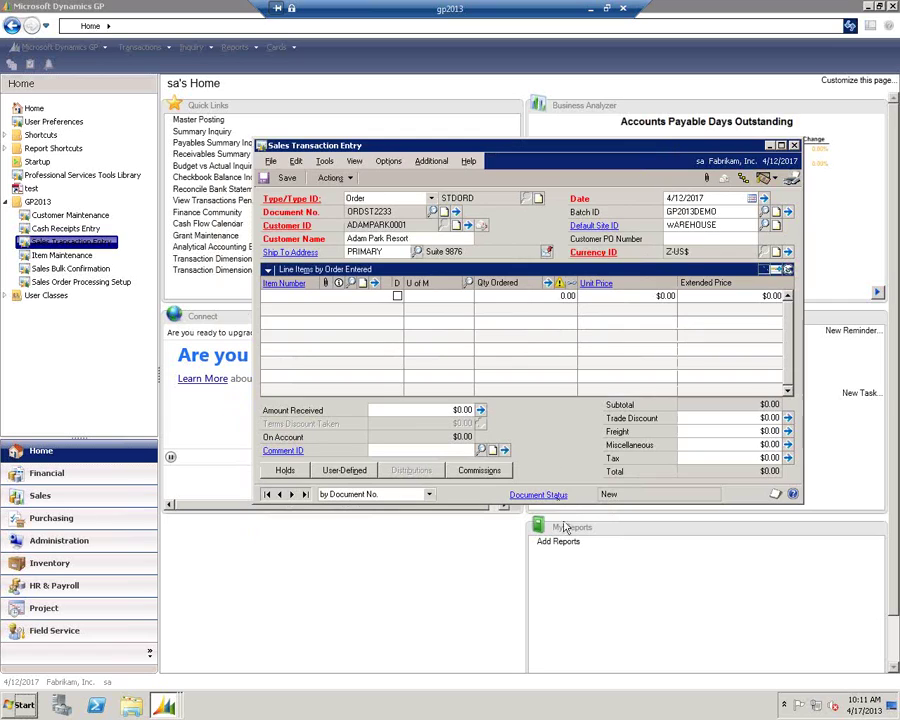
- Set the order's PRIMARY Ship To address to print Phone 1, accept the customer details and close the sales transaction window
left_click(466, 225)
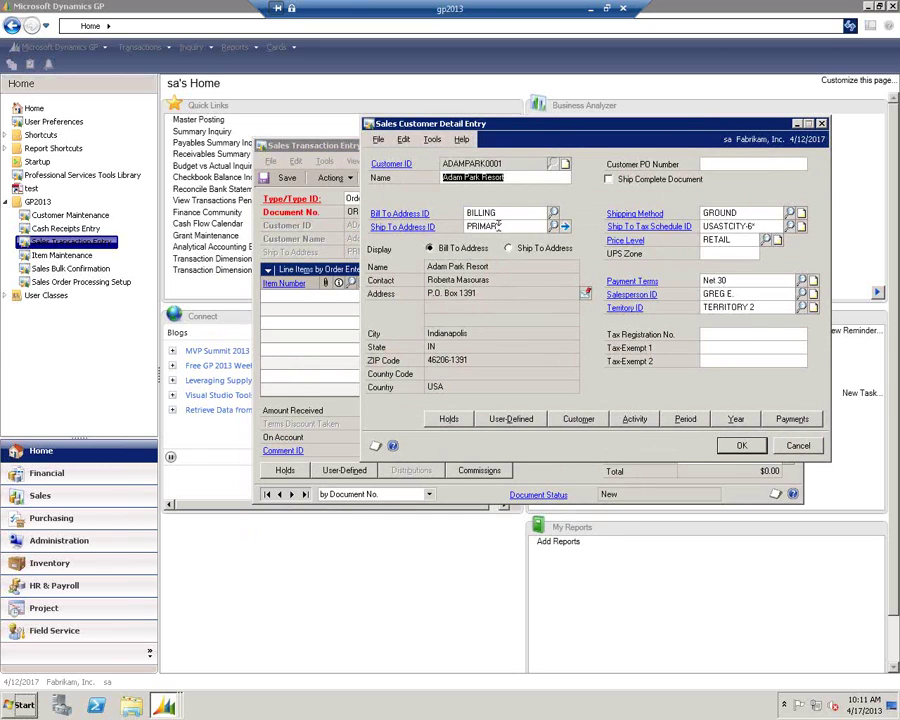
left_click(566, 228)
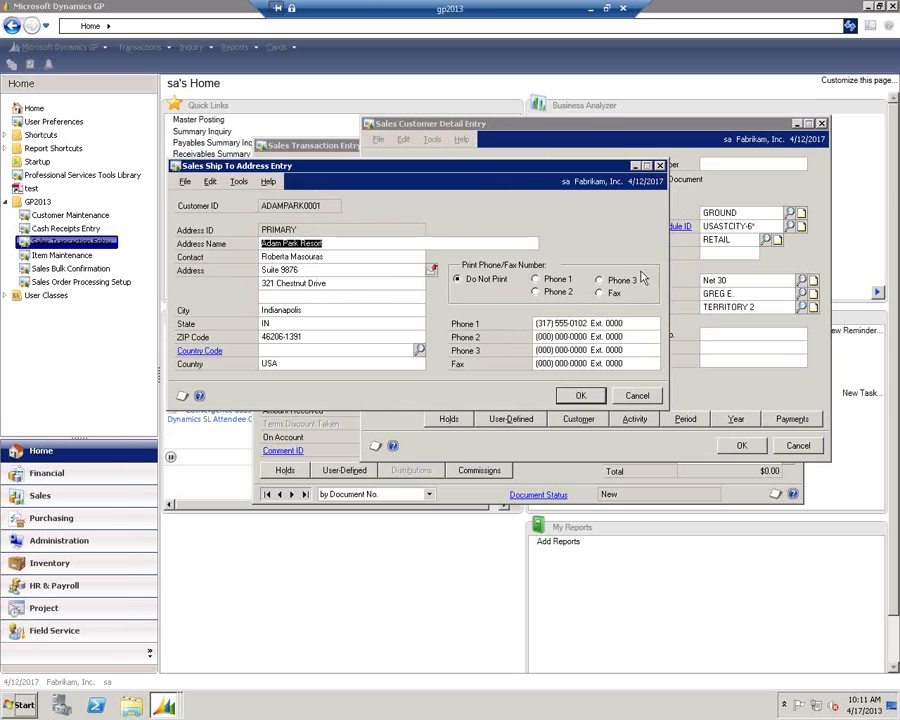
left_click(470, 280)
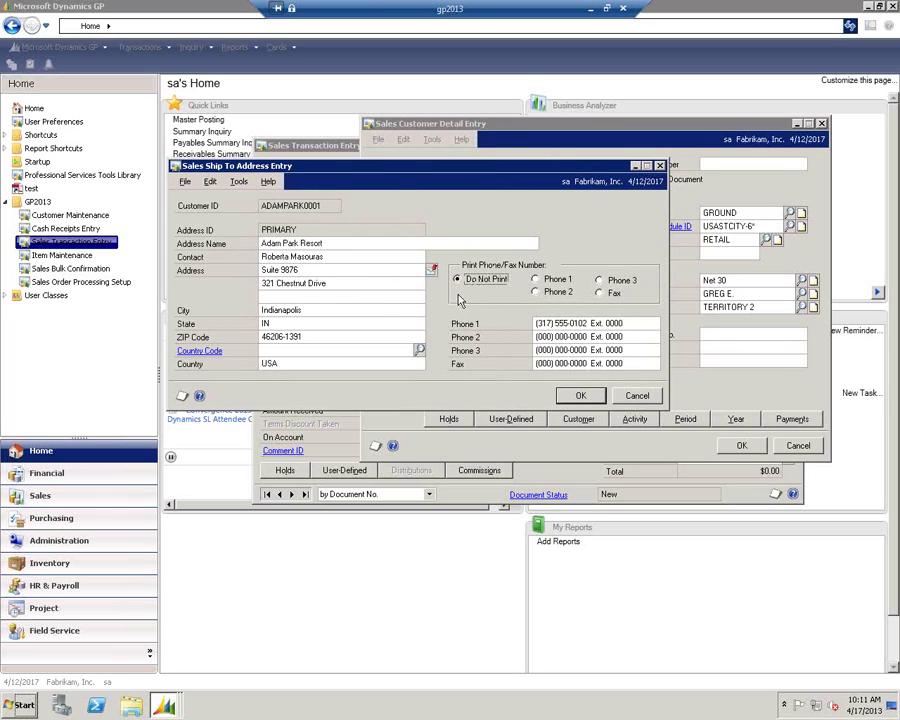
left_click(539, 283)
left_click(539, 283)
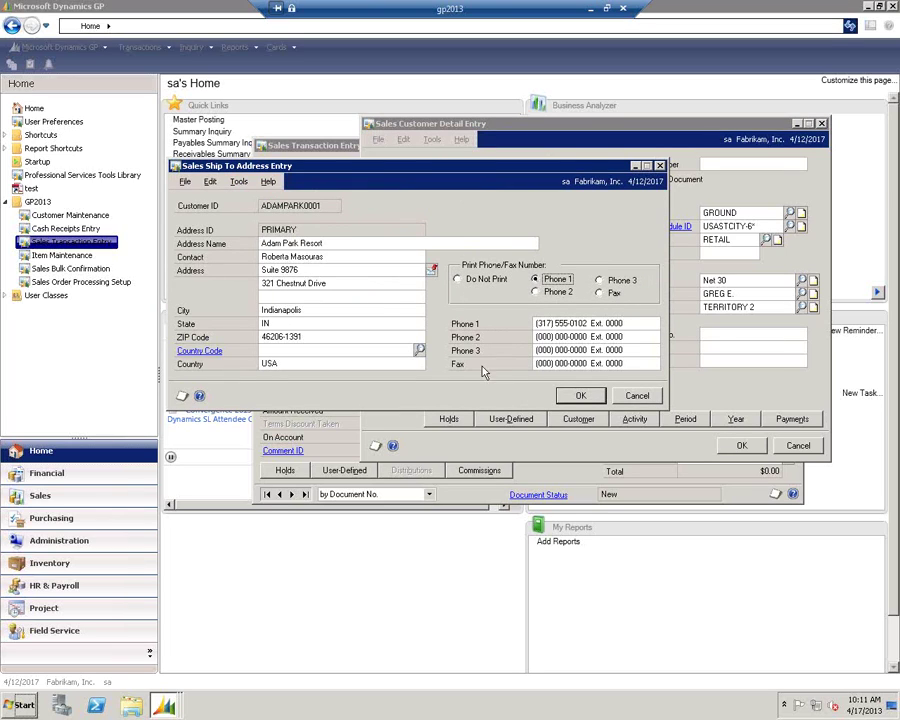
left_click(578, 397)
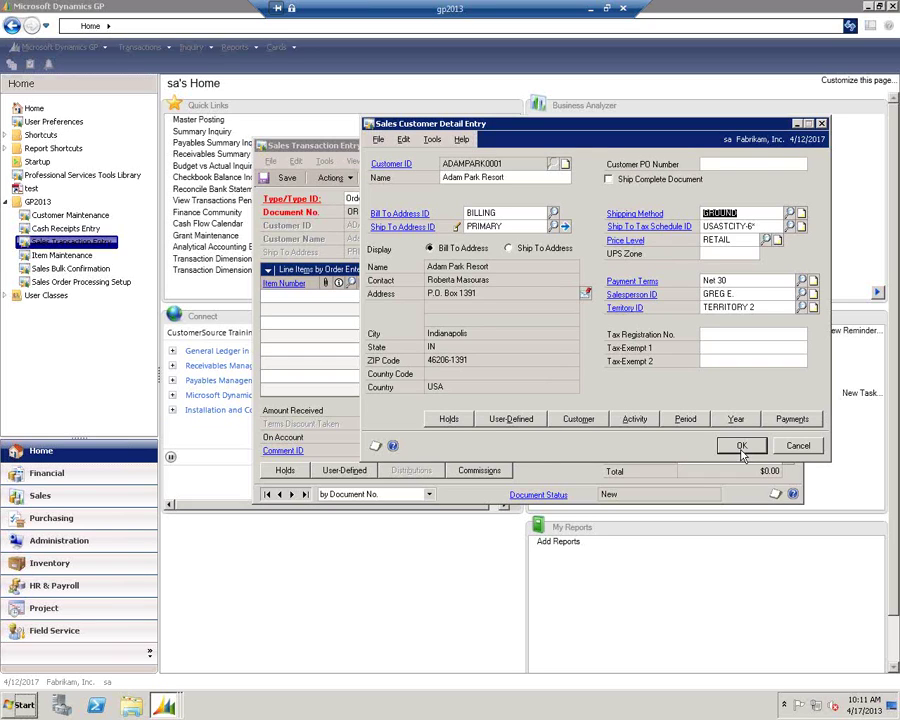
left_click(741, 447)
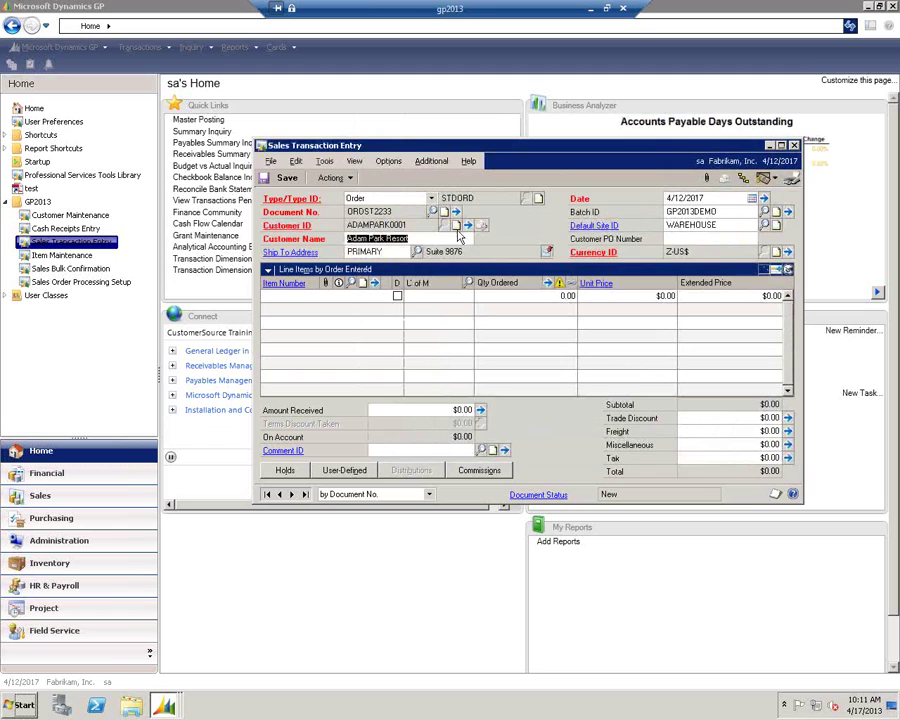
left_click(793, 147)
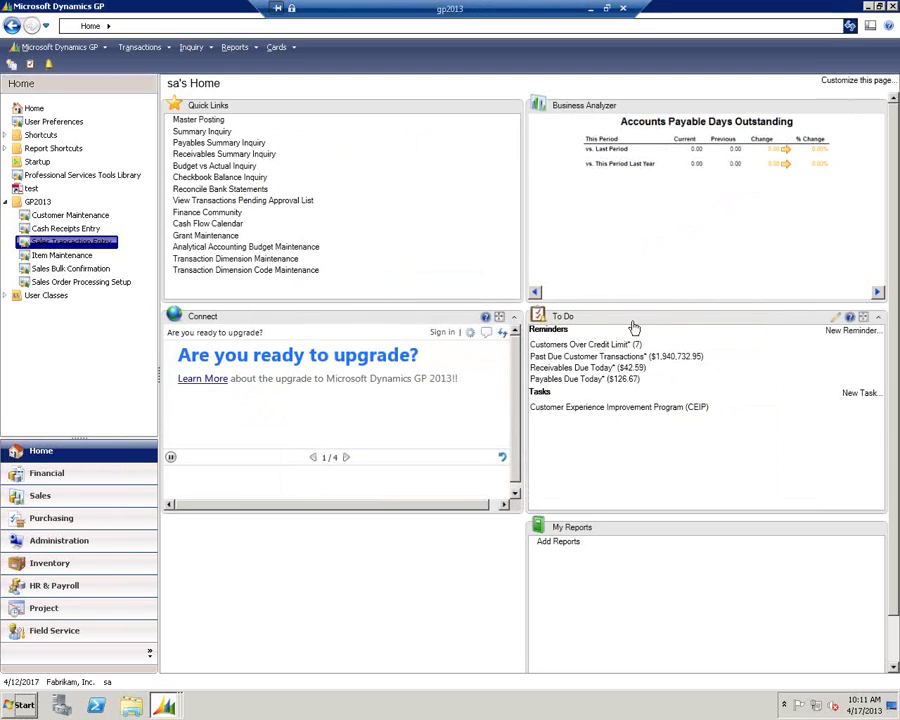
- Open the item maintenance record for the Dual Core Server, item 2-A3284A
left_click(68, 256)
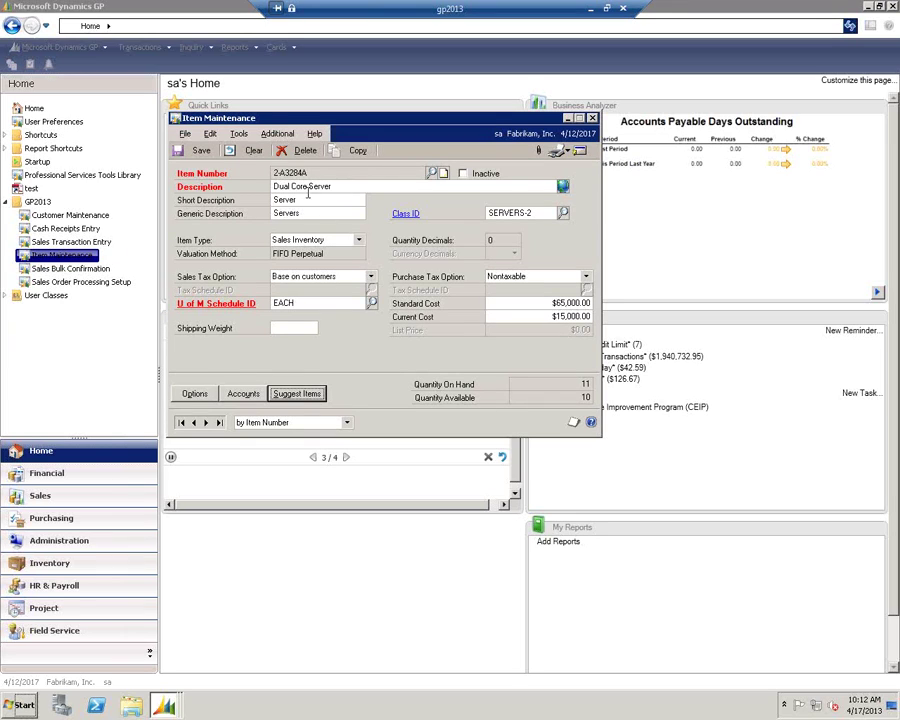
left_click_drag(333, 187, 261, 187)
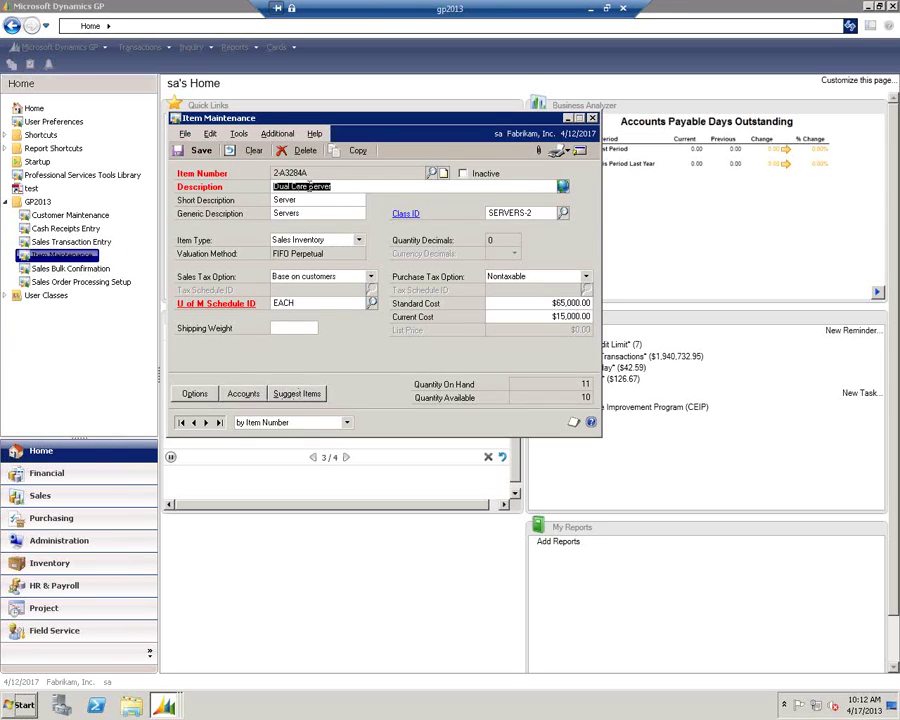
left_click(348, 187)
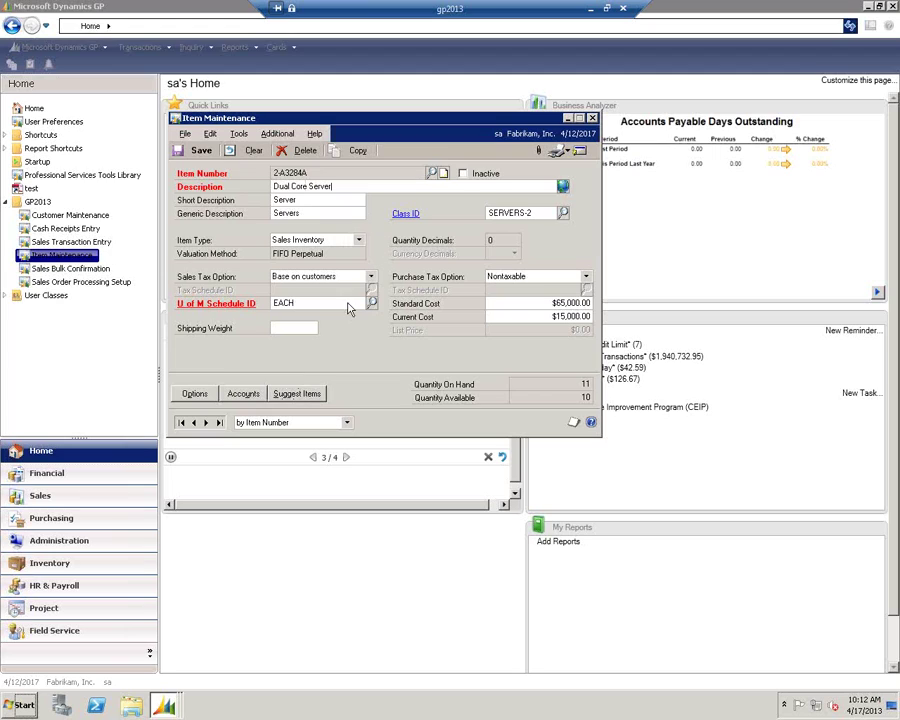
- Add the Cabinet, item 3-C2786A, to the server's suggested sales items with a suggested quantity of 1
left_click(300, 397)
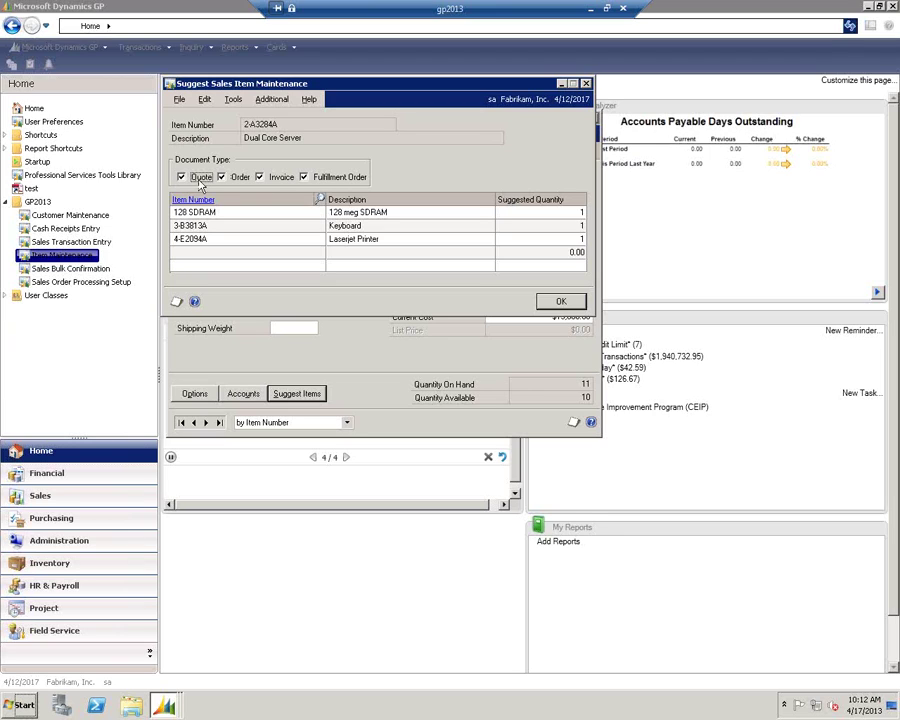
left_click(562, 233)
left_click(566, 238)
left_click(319, 200)
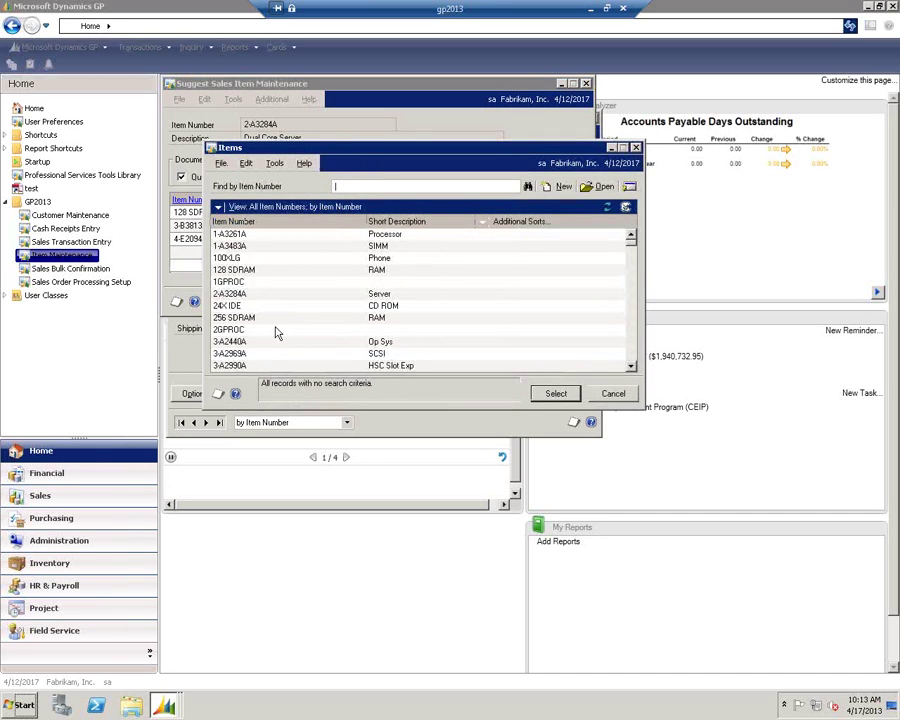
left_click(628, 352)
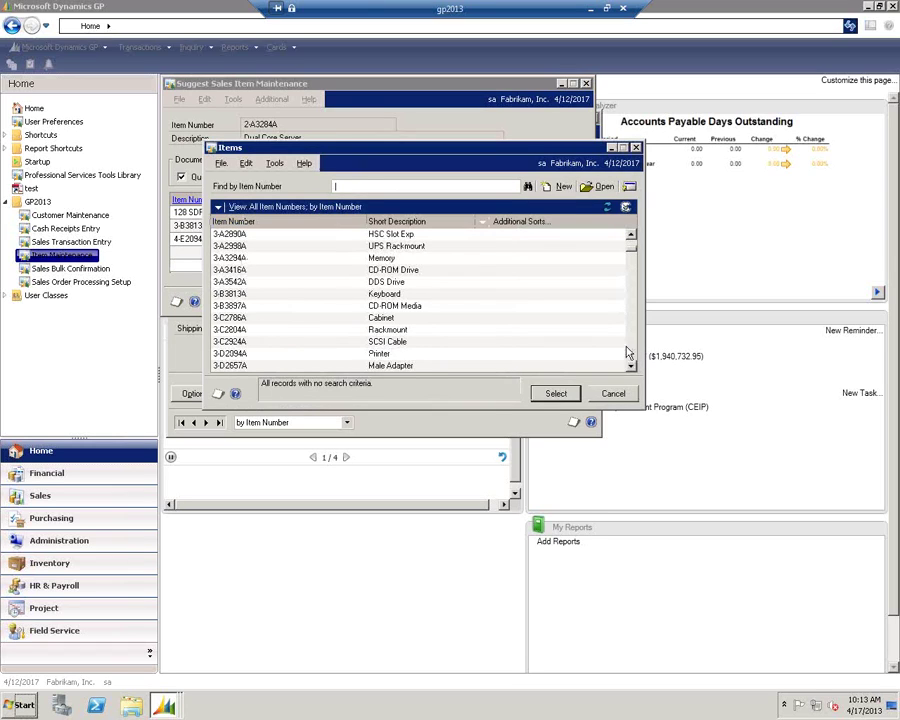
double_click(345, 320)
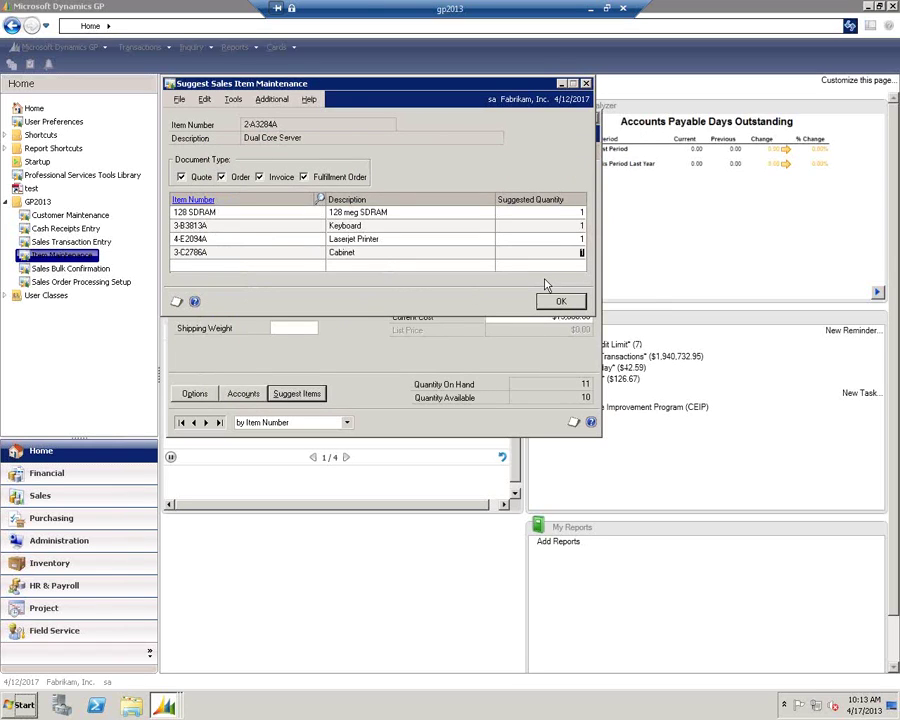
left_click(560, 301)
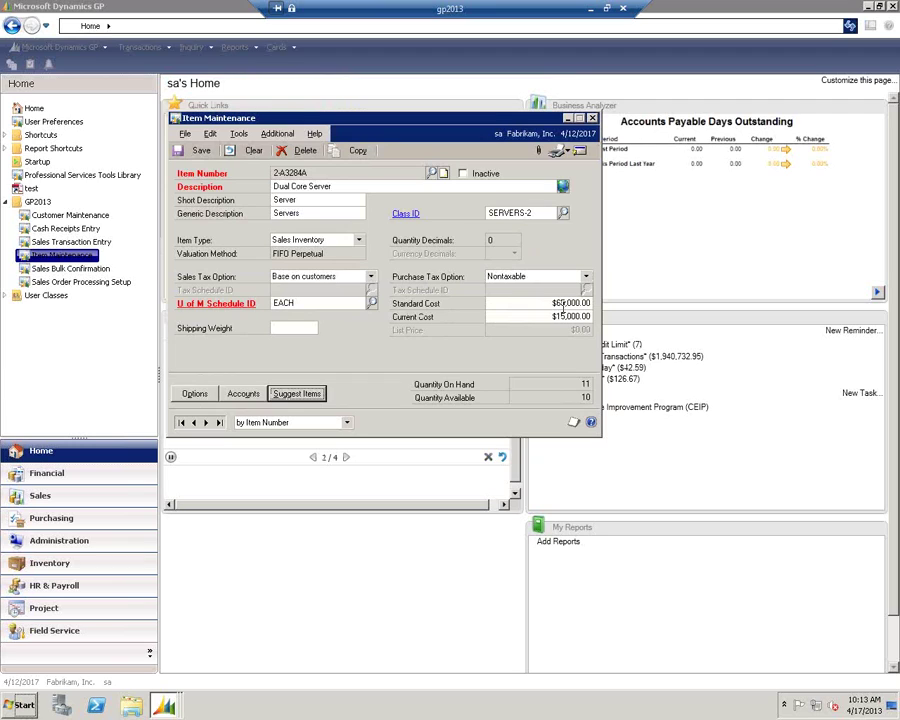
- Save the Dual Core Server item record and close its window
left_click(543, 302)
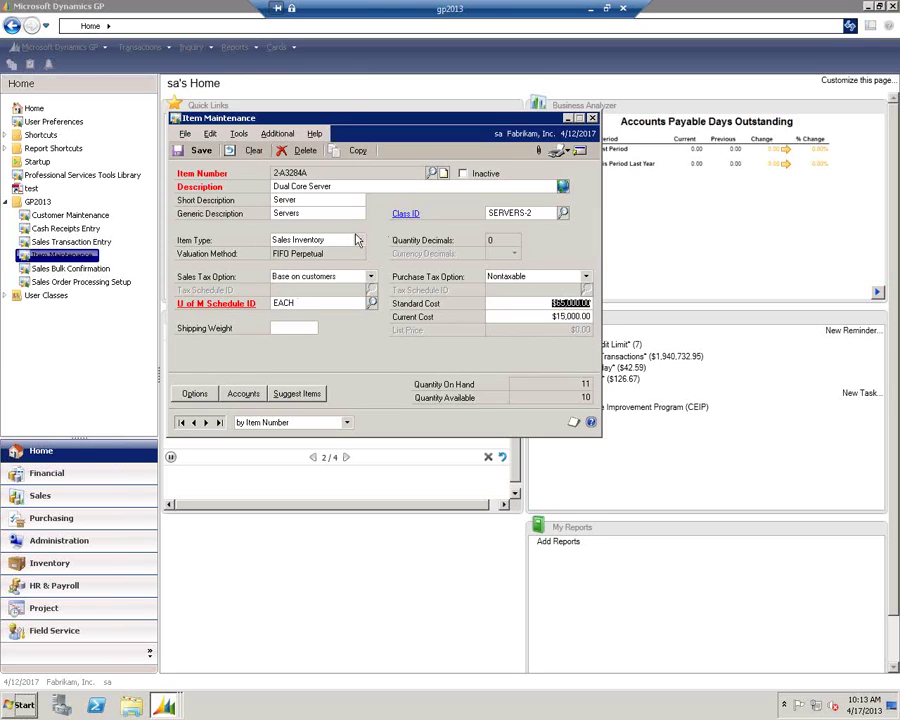
left_click(185, 153)
left_click(592, 119)
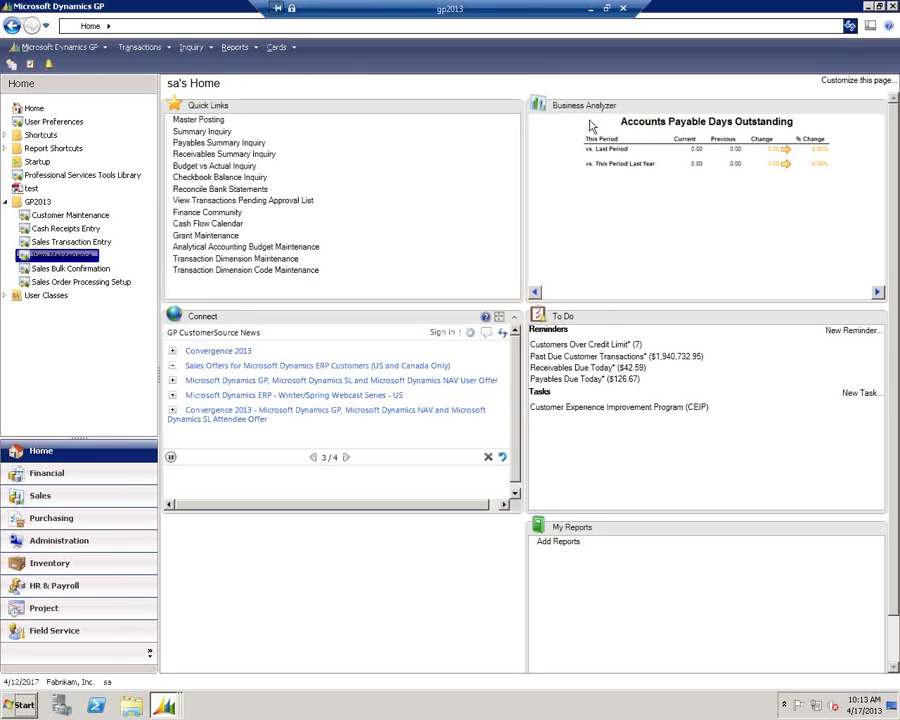
- Reopen Sales Transaction Entry and enter a line item for 2-A3284A with quantity 1 on the order
left_click(68, 242)
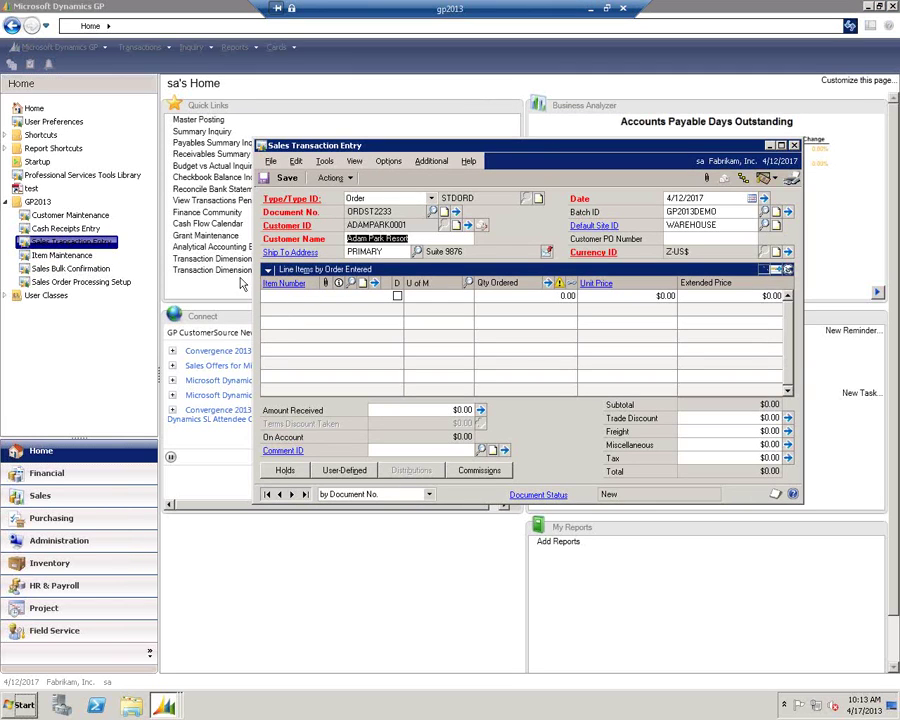
left_click(267, 293)
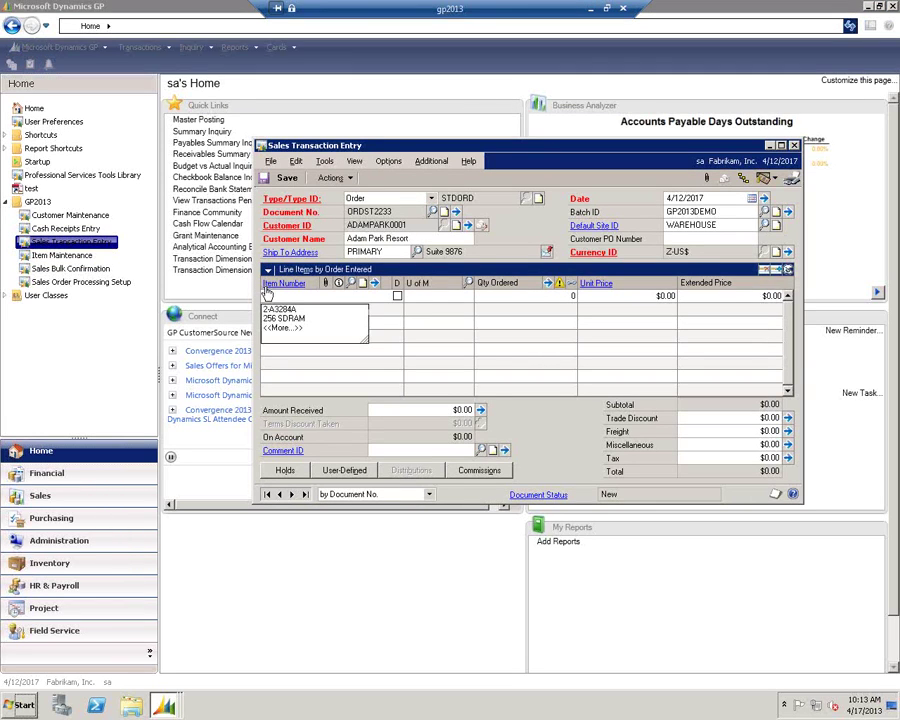
key("Down")
key("Return")
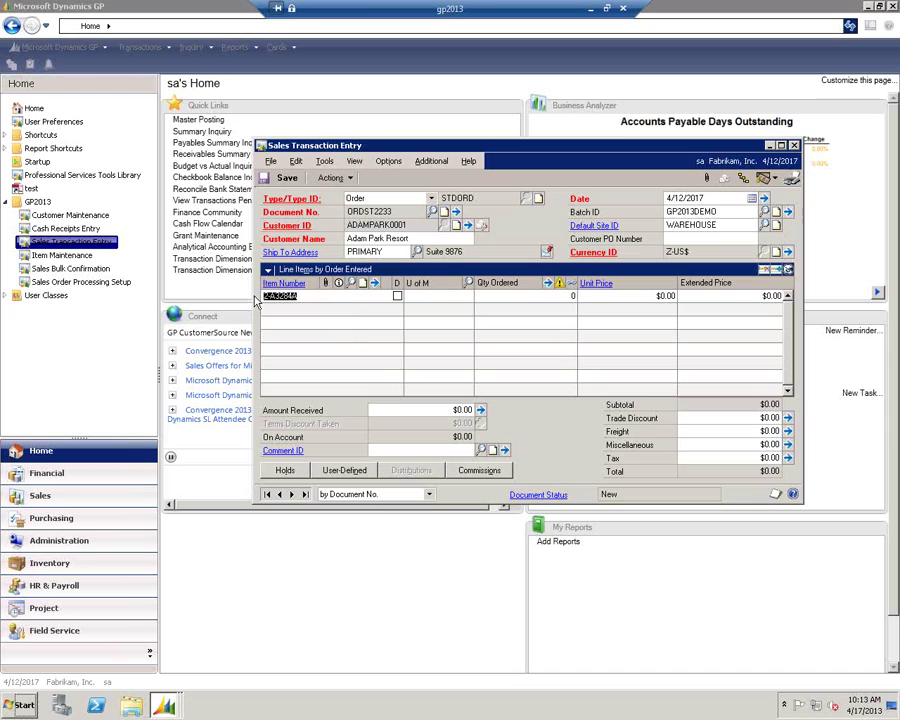
key("Tab")
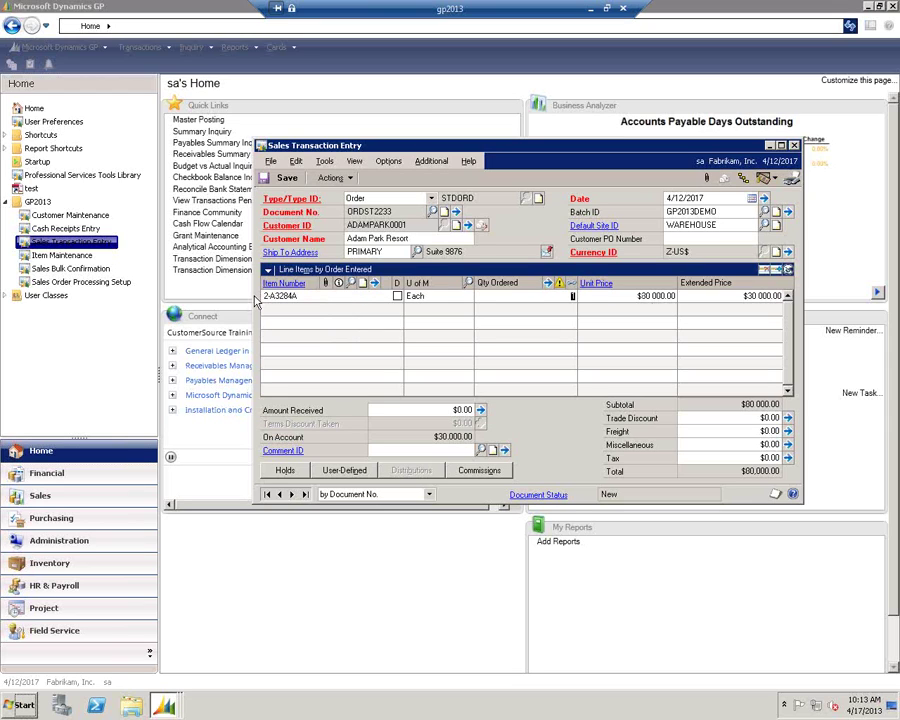
key("Tab")
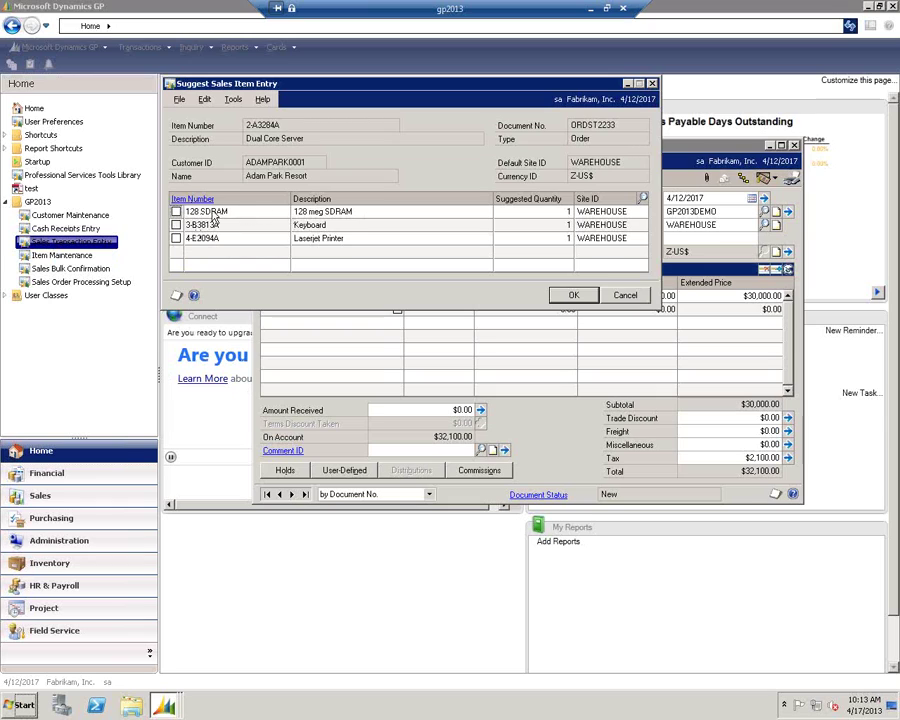
- Add the suggested 128 SDRAM, overriding its shortage, and the Keyboard to the order, checking the Keyboard's stock inquiry before accepting
left_click(176, 212)
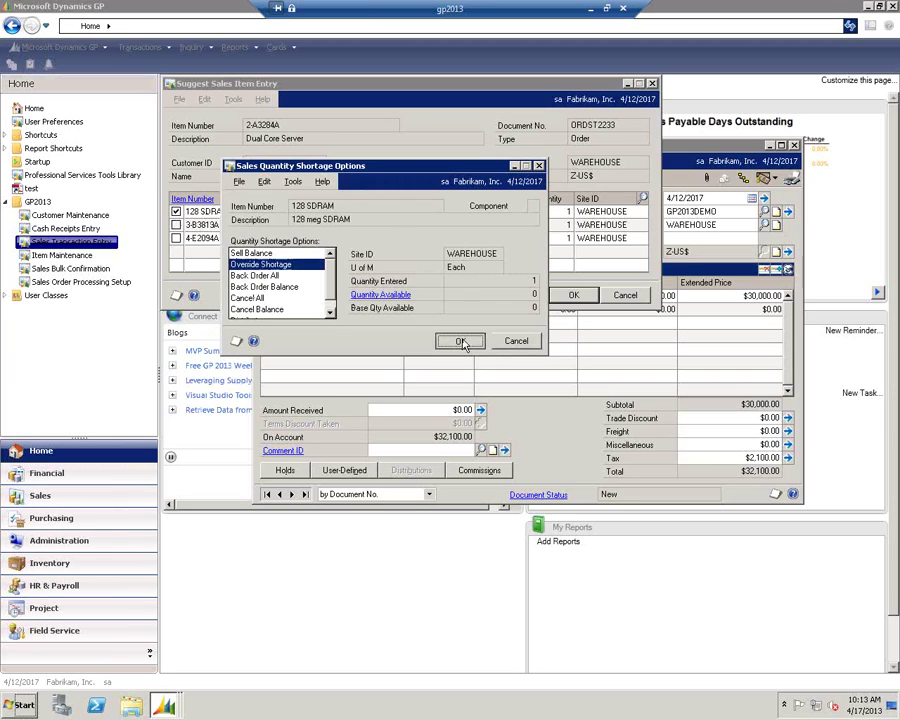
left_click(460, 342)
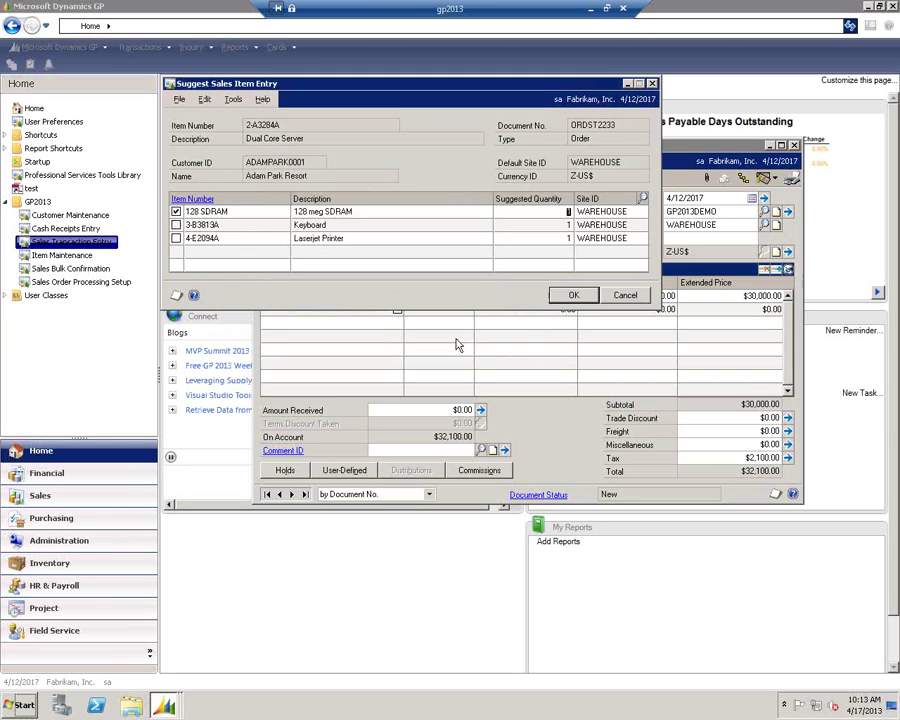
left_click(177, 226)
left_click(192, 199)
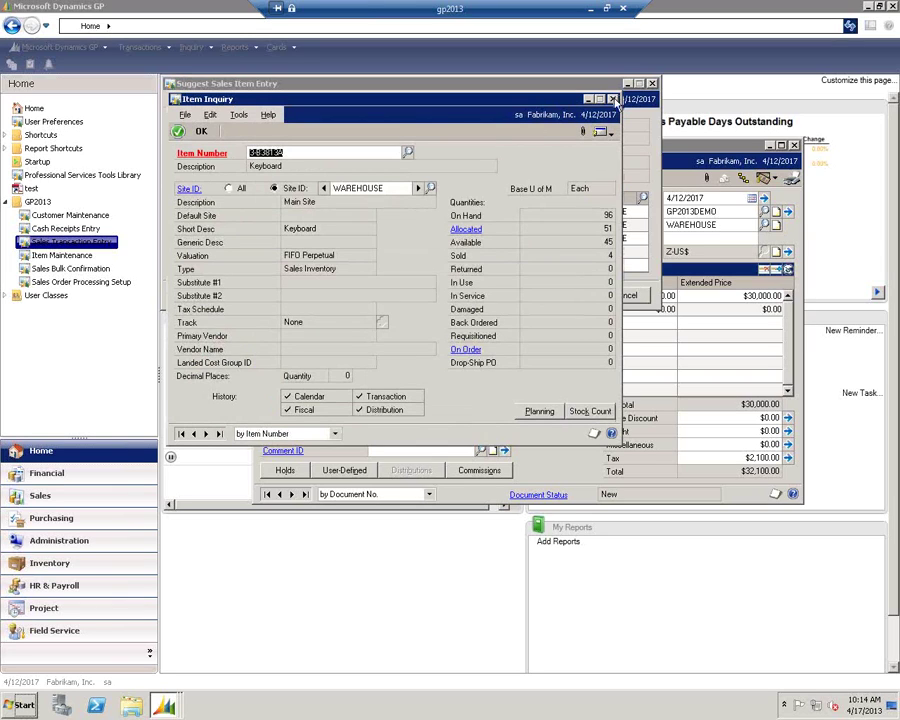
left_click(613, 100)
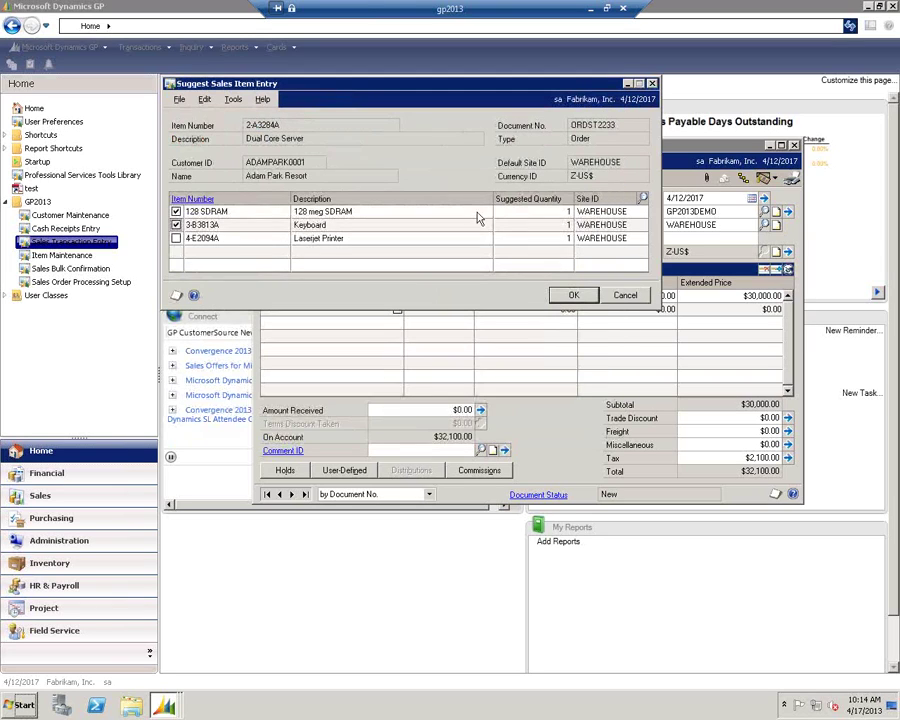
left_click(574, 298)
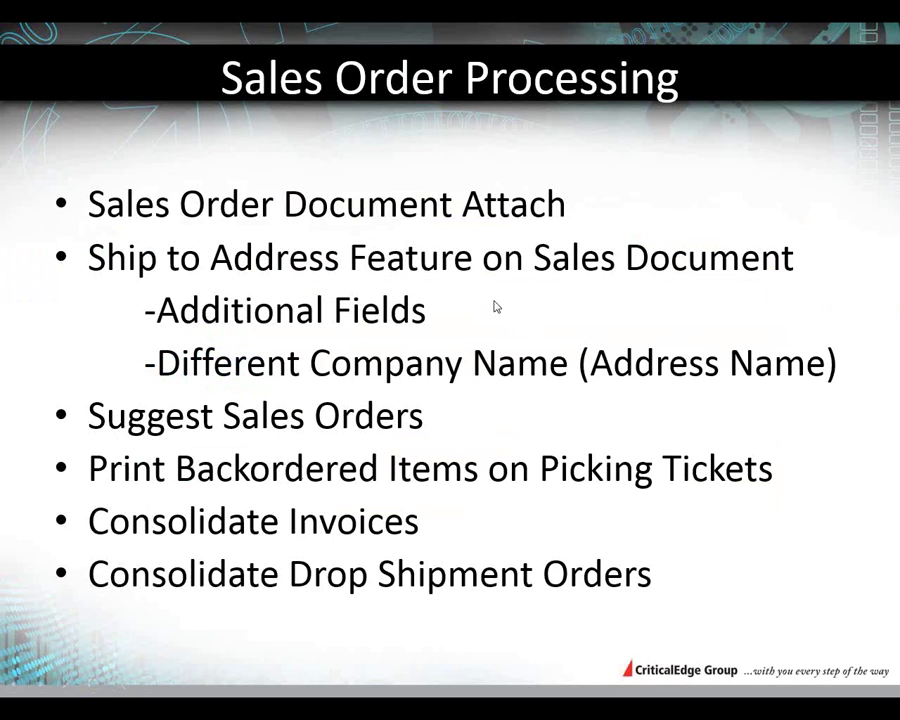
- Switch from the slides back to Dynamics GP, then close the sales order and save the document
key("alt+Tab")
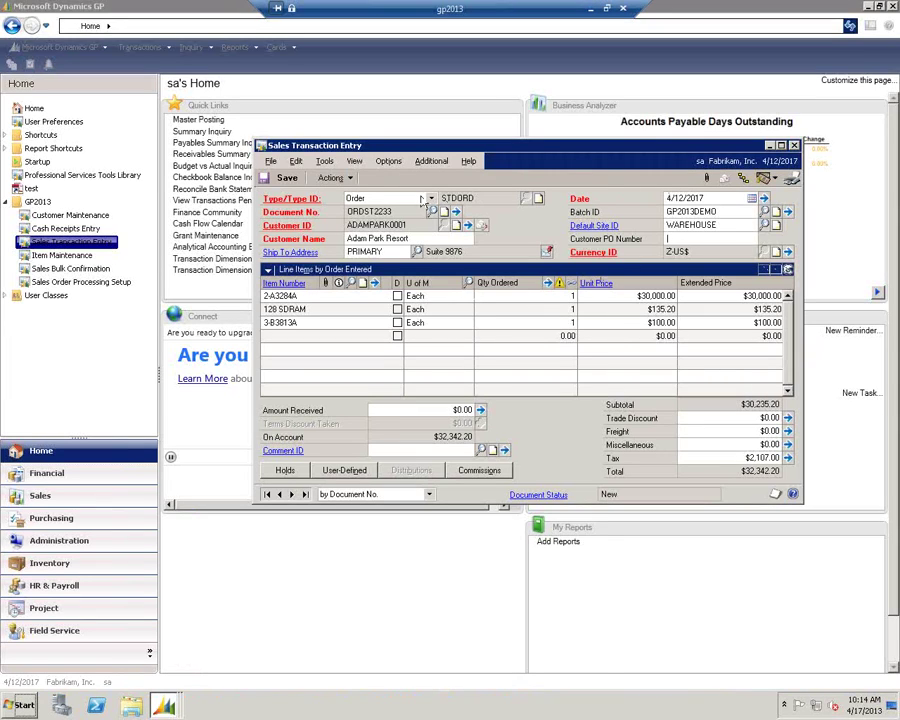
left_click(794, 145)
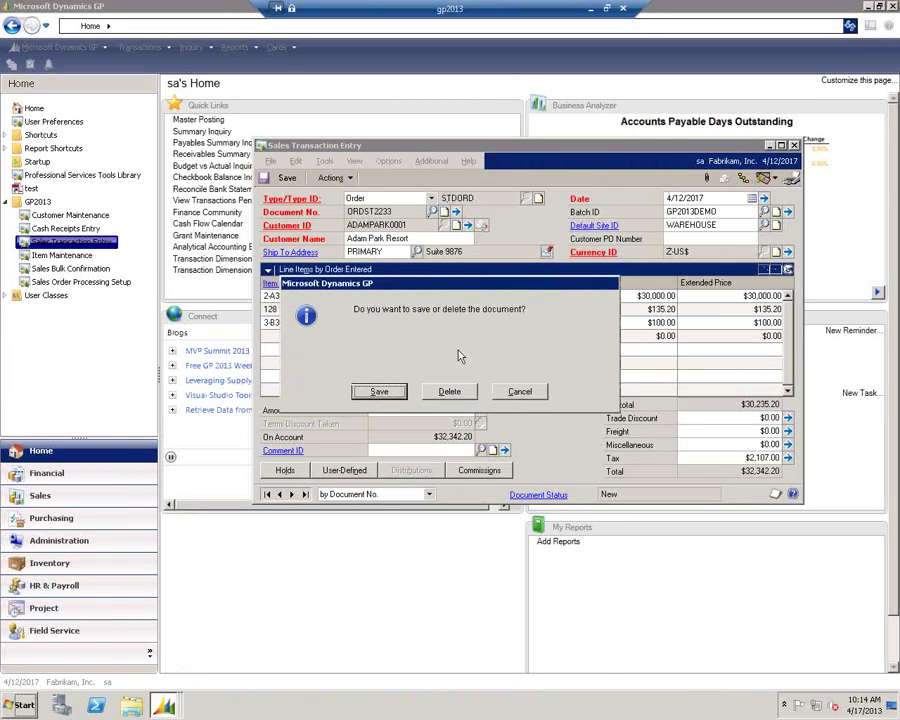
left_click(379, 391)
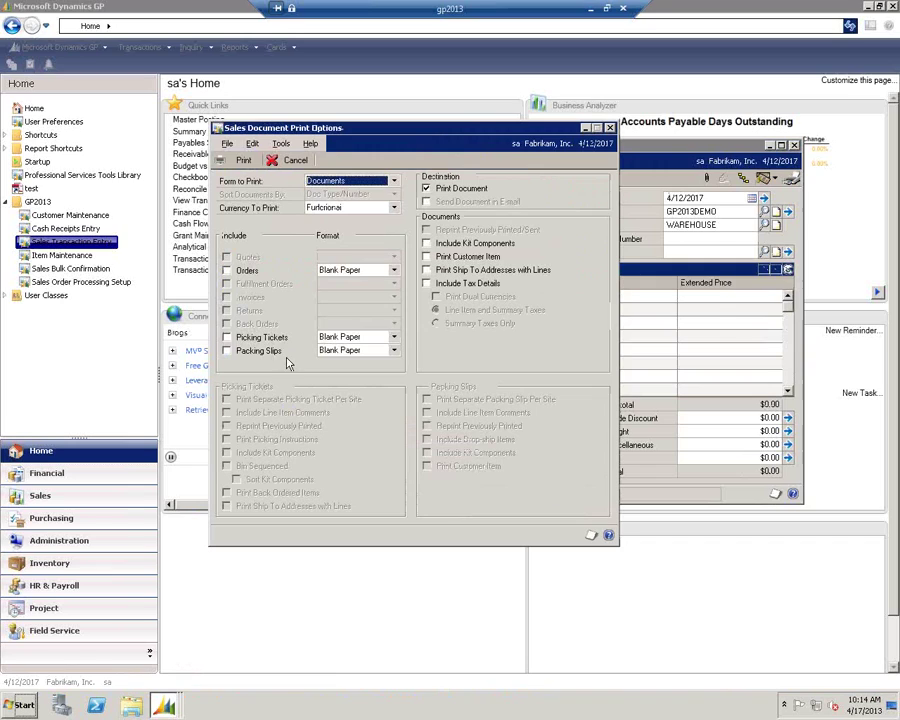
- Print the order's picking ticket to the screen with back ordered items included, and maximize the report
left_click(227, 337)
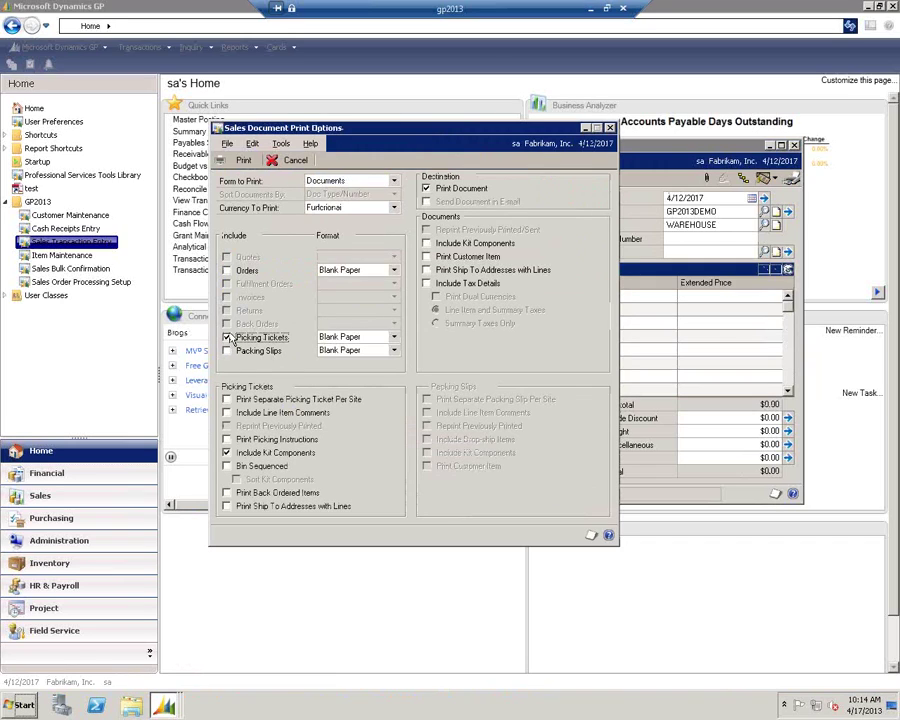
left_click(227, 494)
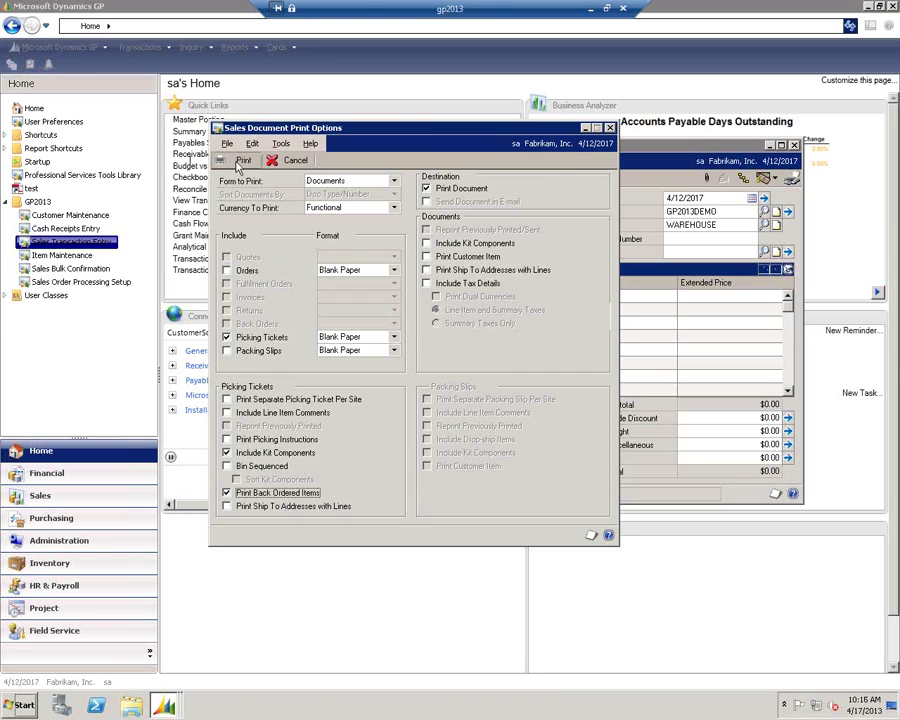
left_click(240, 162)
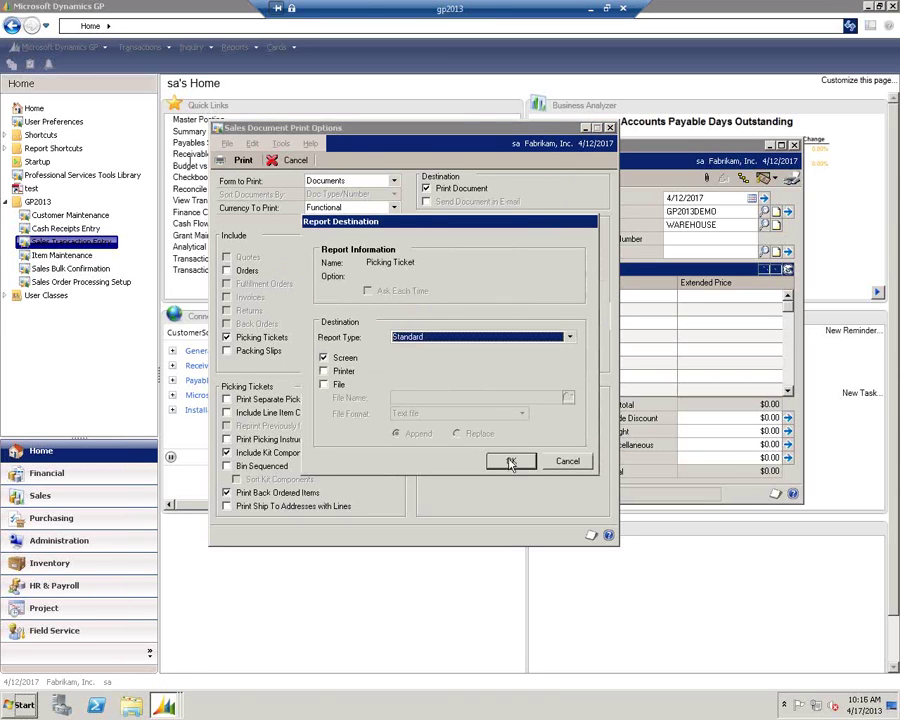
left_click(510, 458)
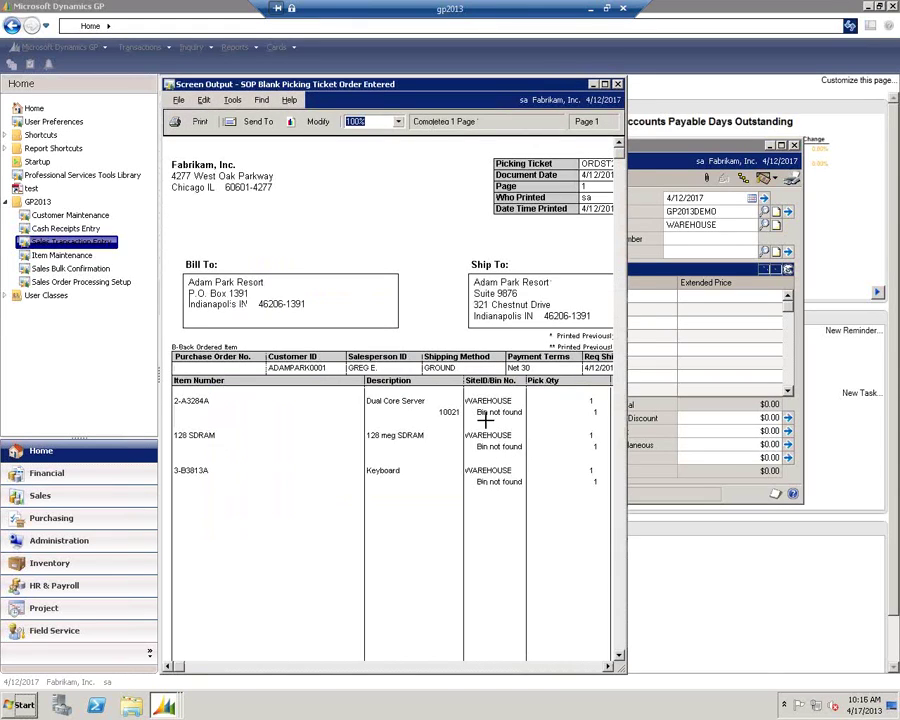
left_click(606, 85)
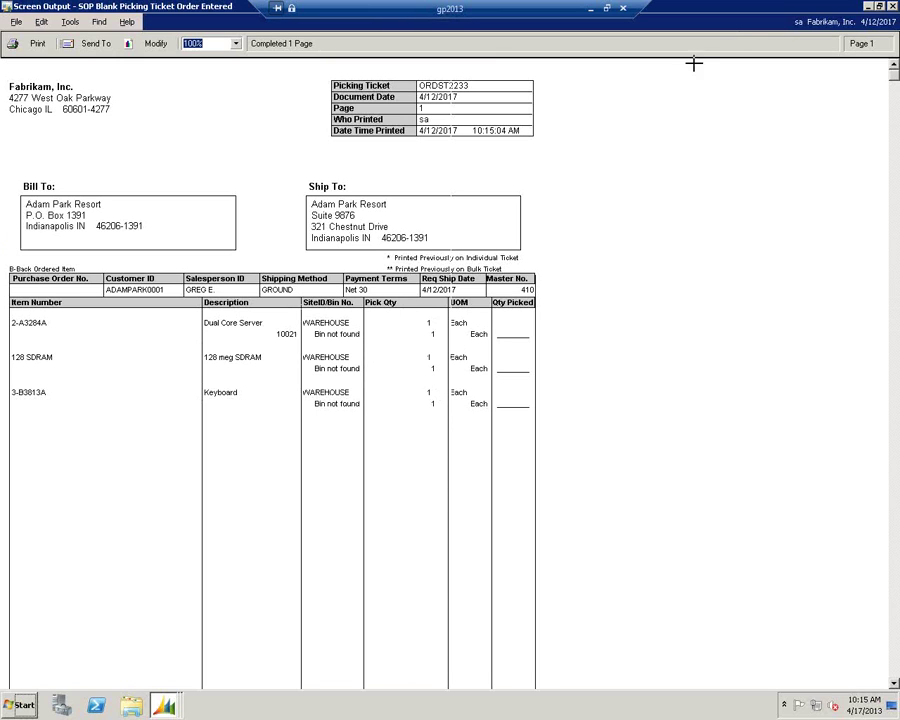
- Close the picking ticket report and the empty Sales Transaction Entry window
left_click(892, 6)
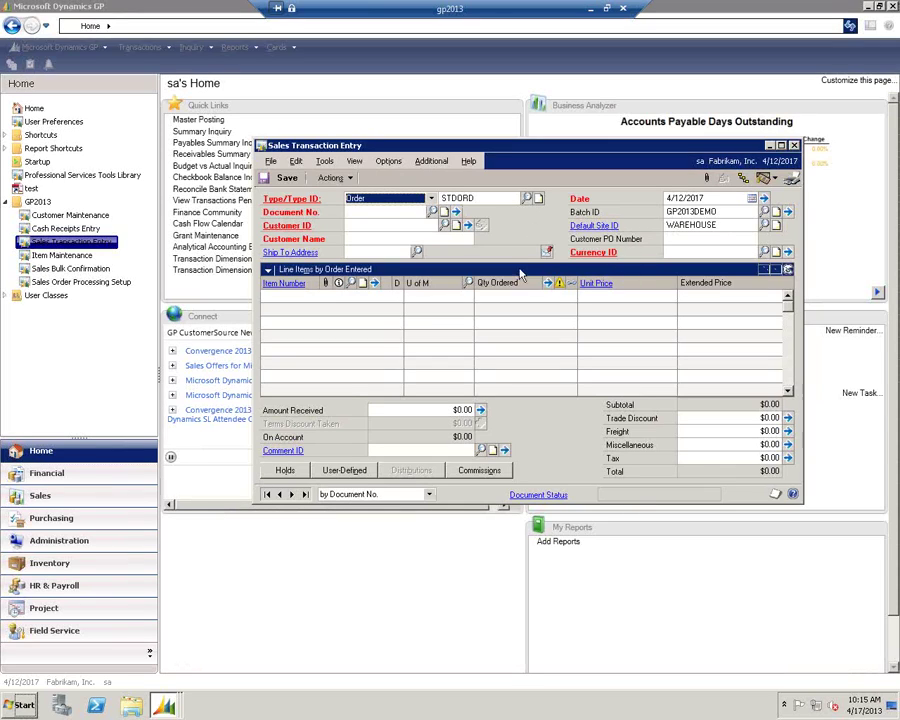
left_click(795, 147)
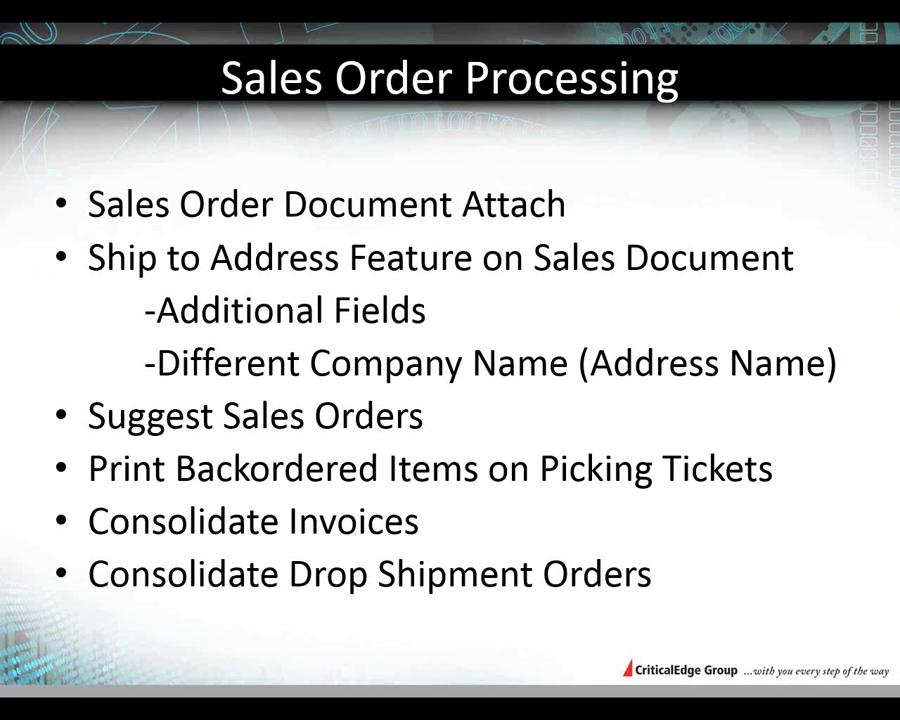
- Switch from the slides back to Dynamics GP, open Sales Bulk Confirmation to examine its combined invoice option, and close it
key("alt+Tab")
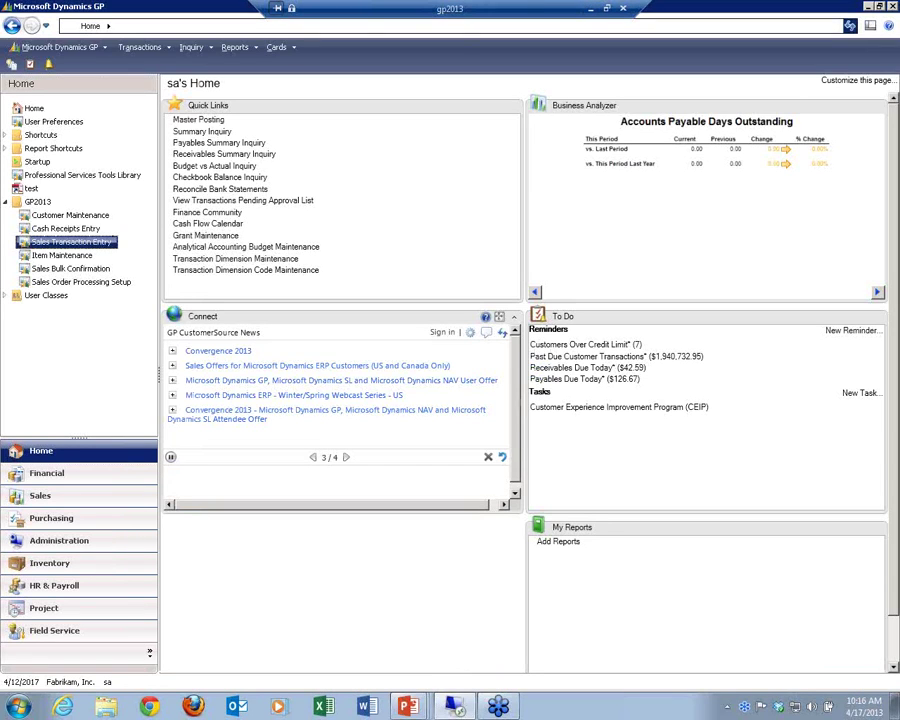
left_click(82, 269)
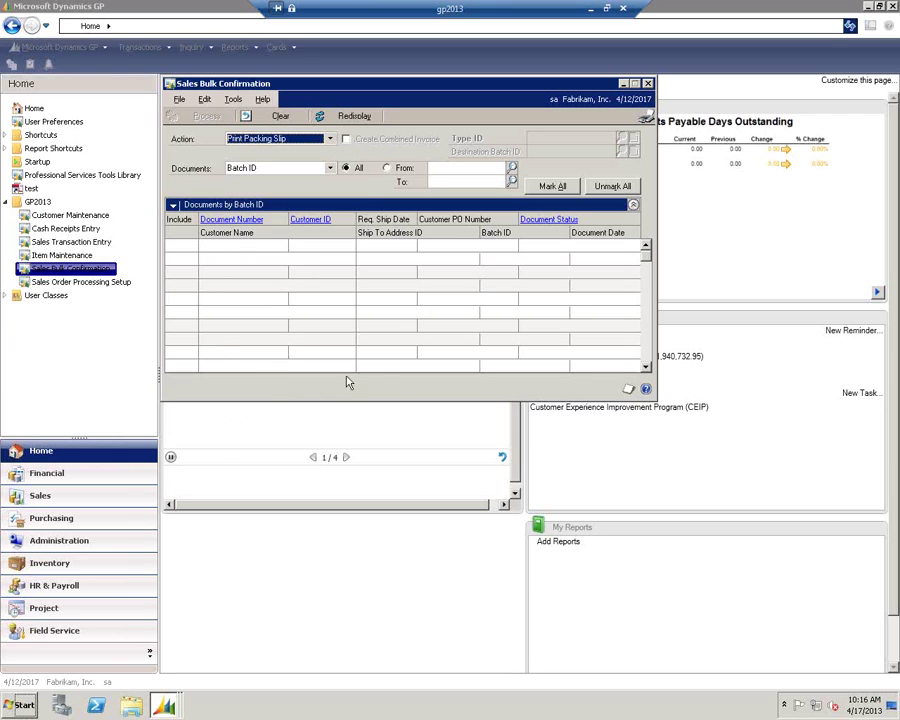
left_click(648, 83)
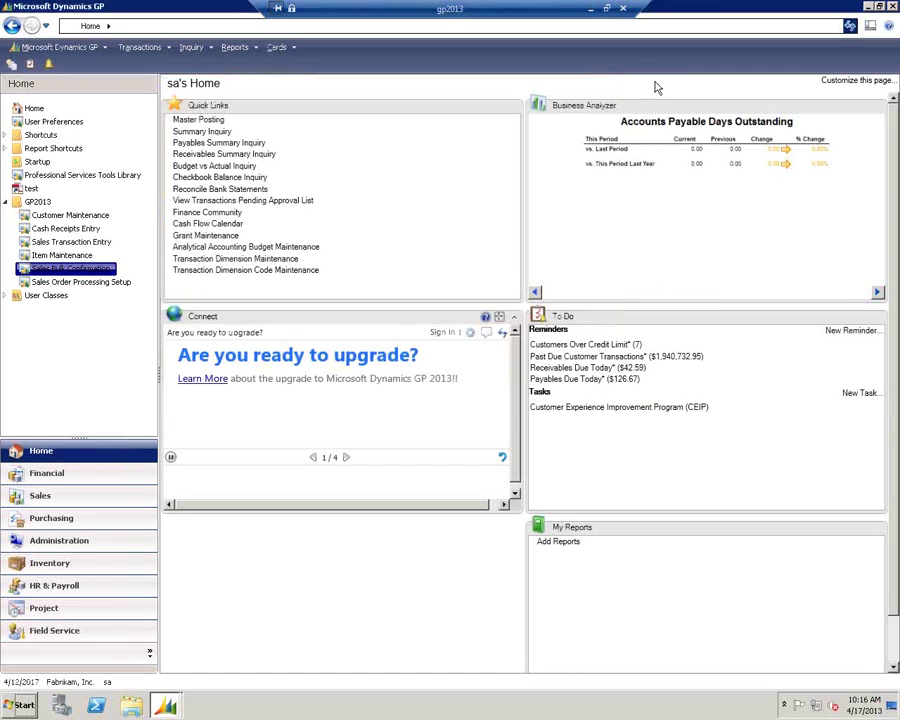
- Return from the slides to Dynamics GP and open the Sales Order Processing Setup options to examine the drop-ship settings
left_click(65, 282)
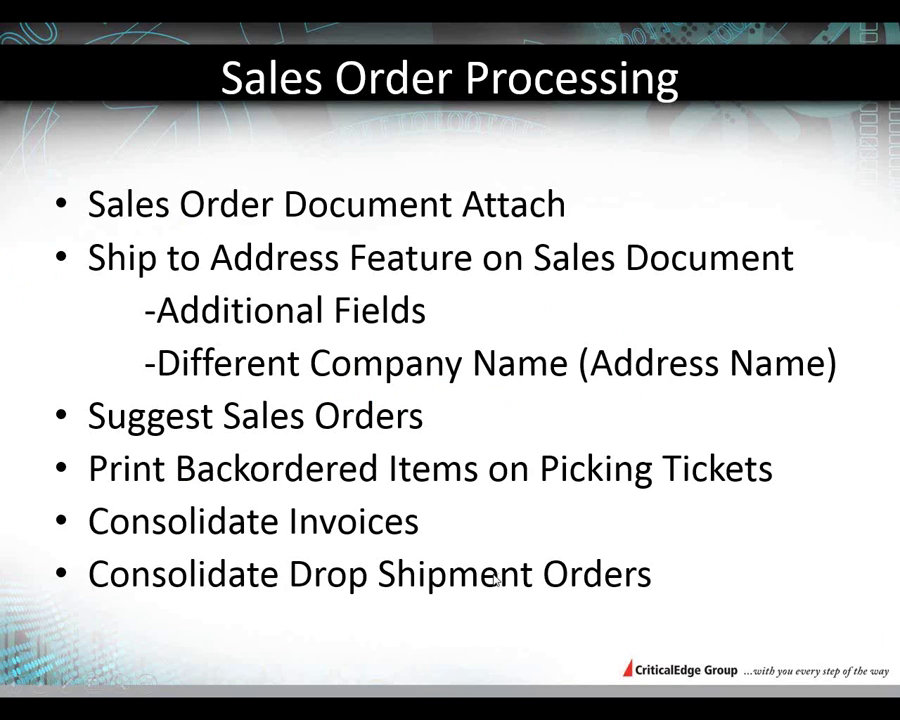
key("alt+Tab")
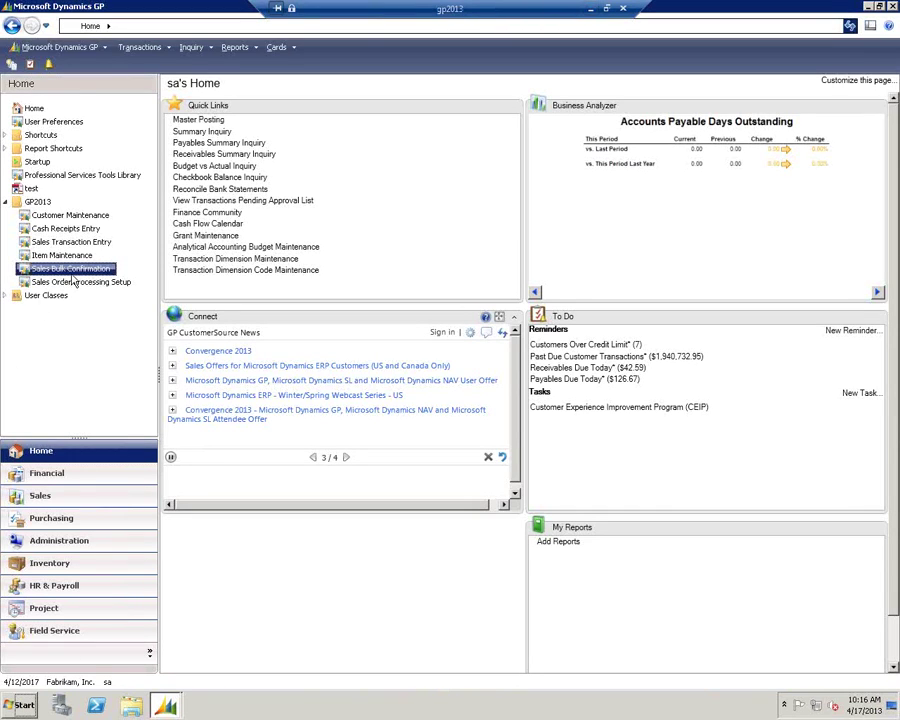
left_click(75, 284)
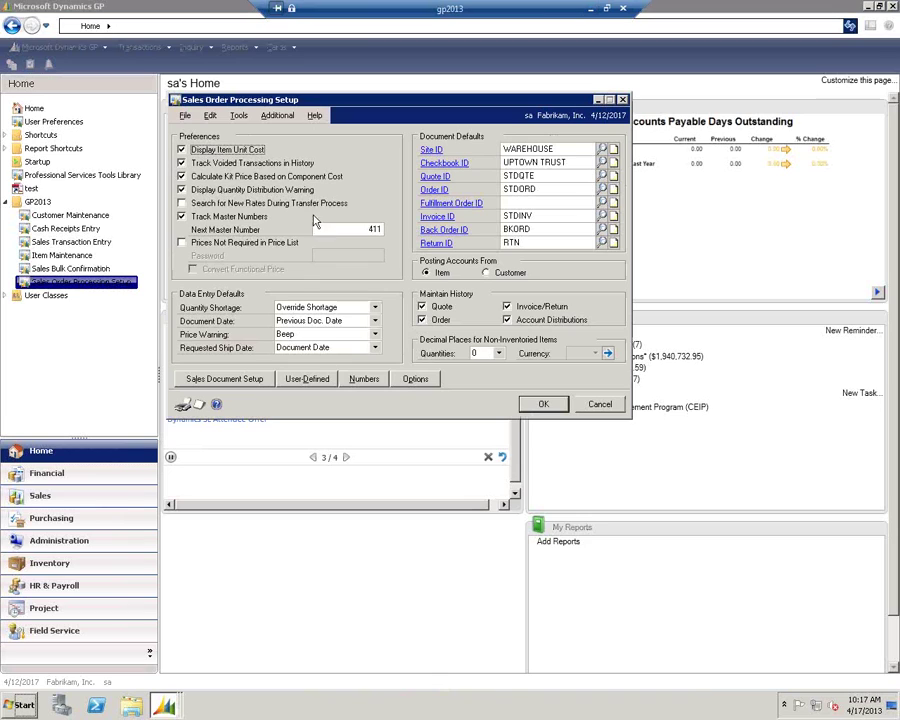
left_click(416, 381)
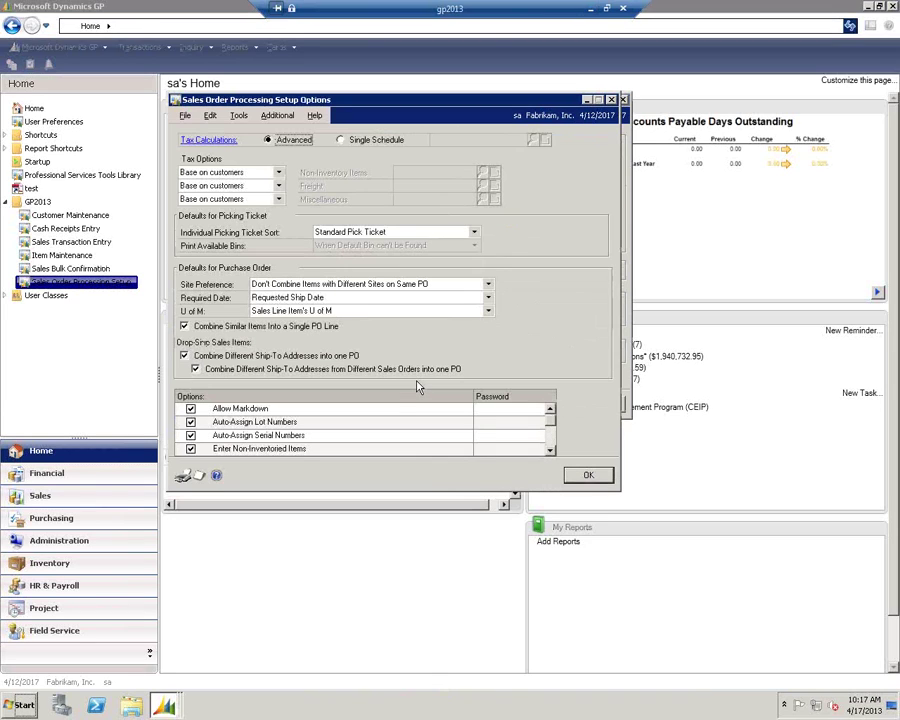
- Turn combining ship-to addresses from different sales orders into one PO off and back on, and accept the setup options
left_click(195, 368)
left_click(195, 368)
left_click(590, 478)
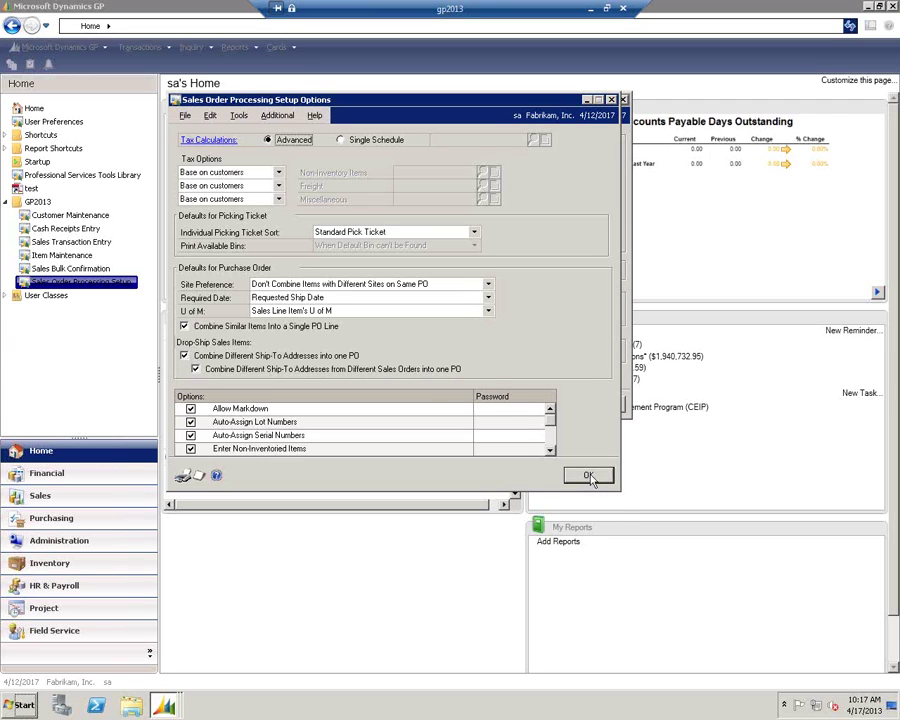